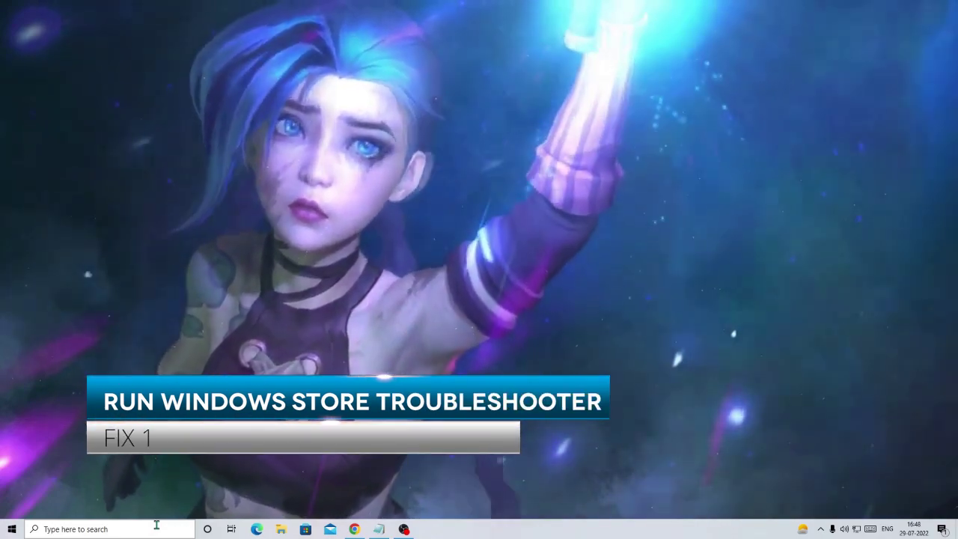
Search 'trouble' and run the Windows Store Apps troubleshooter from Additional troubleshooters
left_click(147, 530)
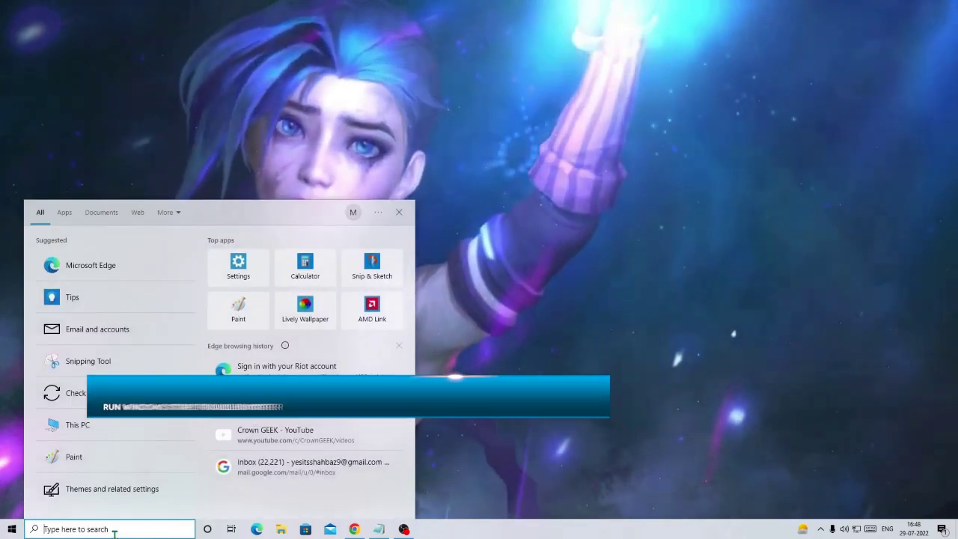
type("troub;le")
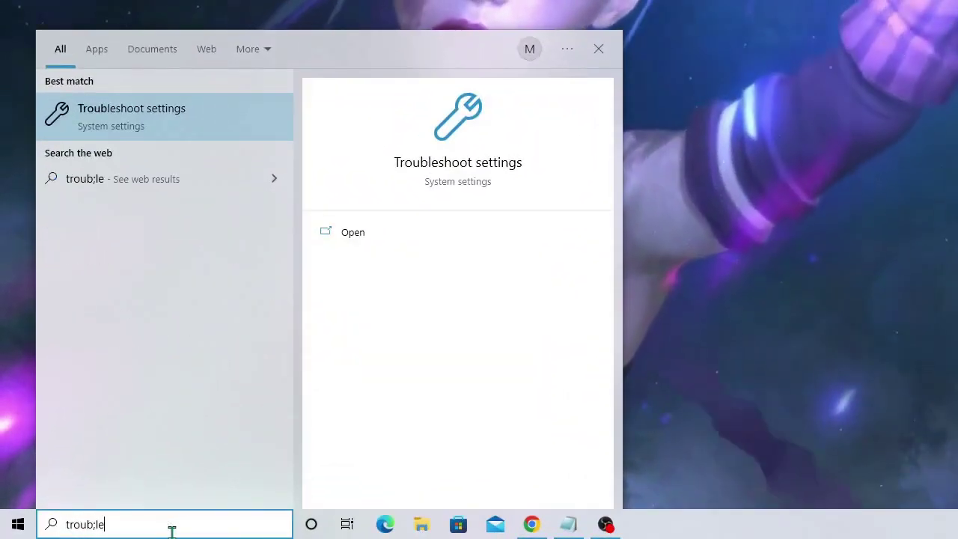
key("BackSpace")
key("BackSpace")
key("BackSpace")
type("le")
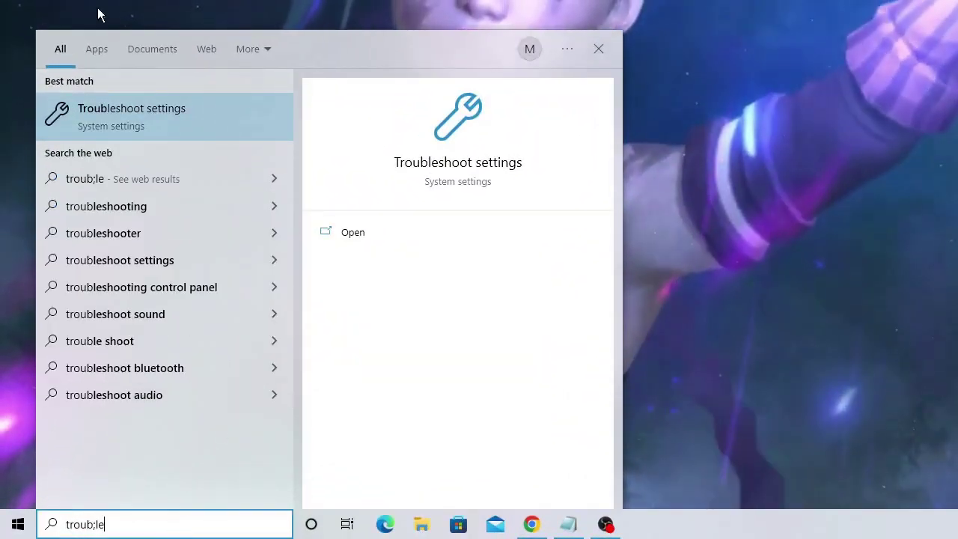
left_click(151, 129)
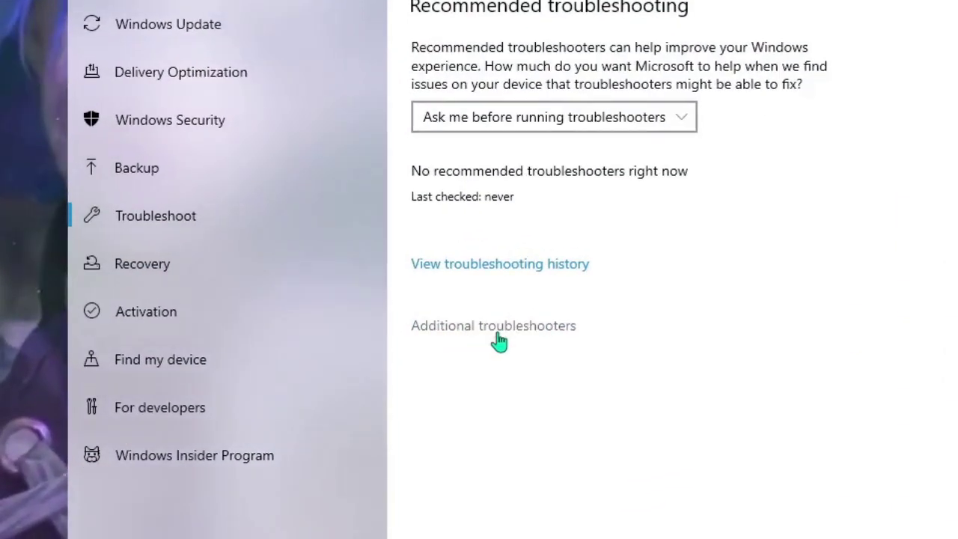
left_click(498, 334)
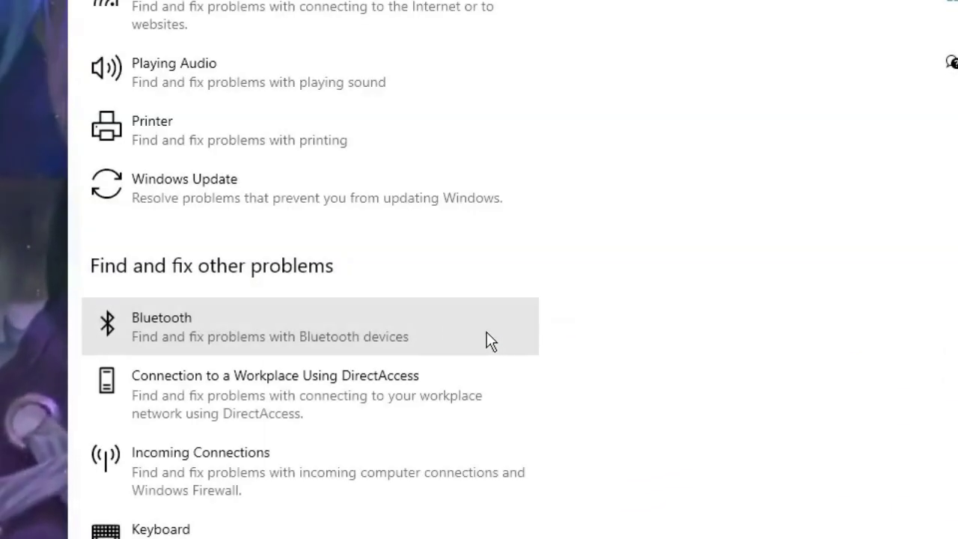
scroll(477, 337, "down", 7)
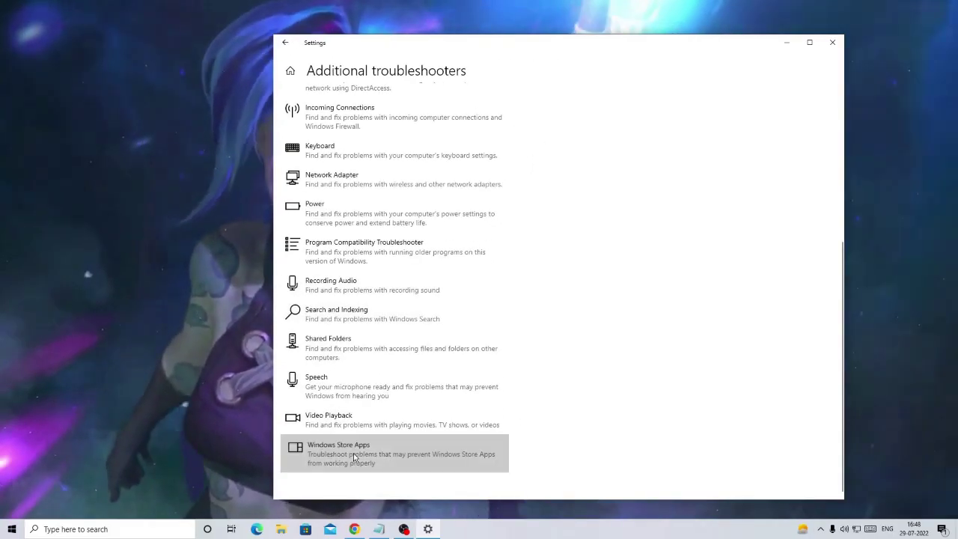
left_click(353, 453)
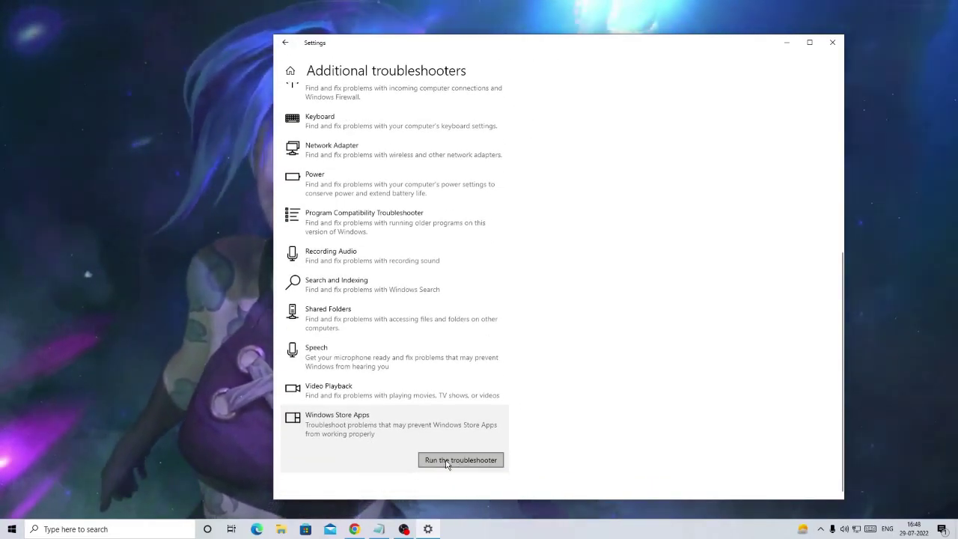
left_click(446, 461)
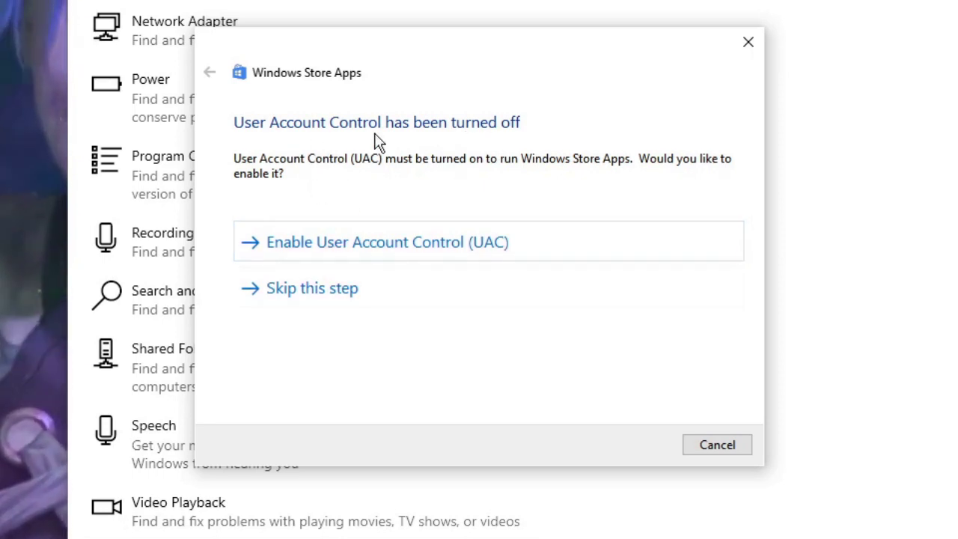
Enable User Account Control, let detection finish, then cancel the Windows Store Apps troubleshooter
left_click(419, 252)
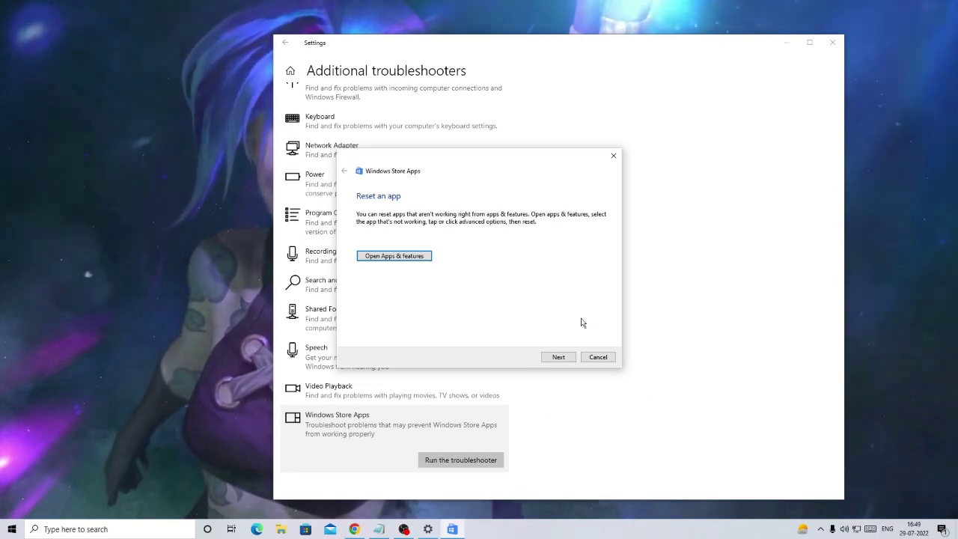
left_click(603, 358)
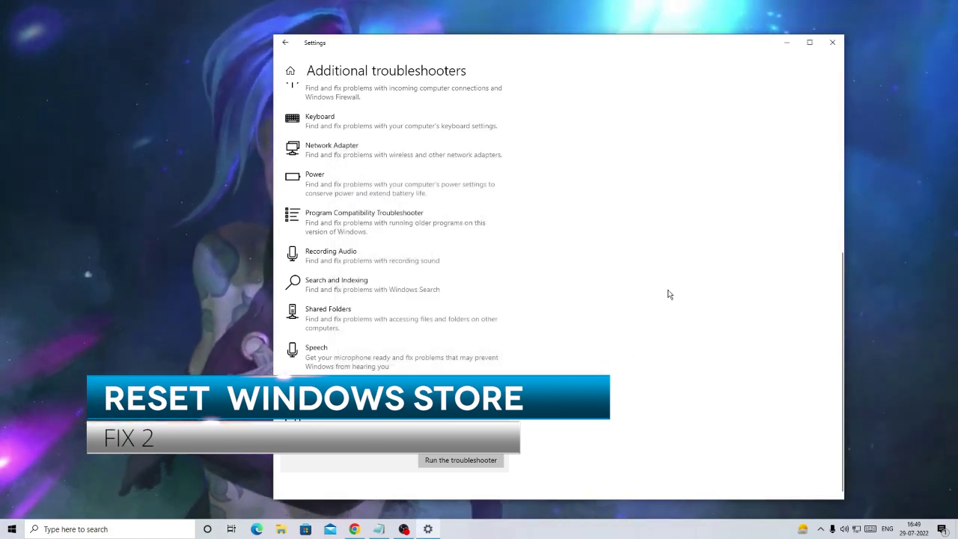
Close Settings and run wsreset.exe from the Run dialog to reset the Store cache
left_click(835, 42)
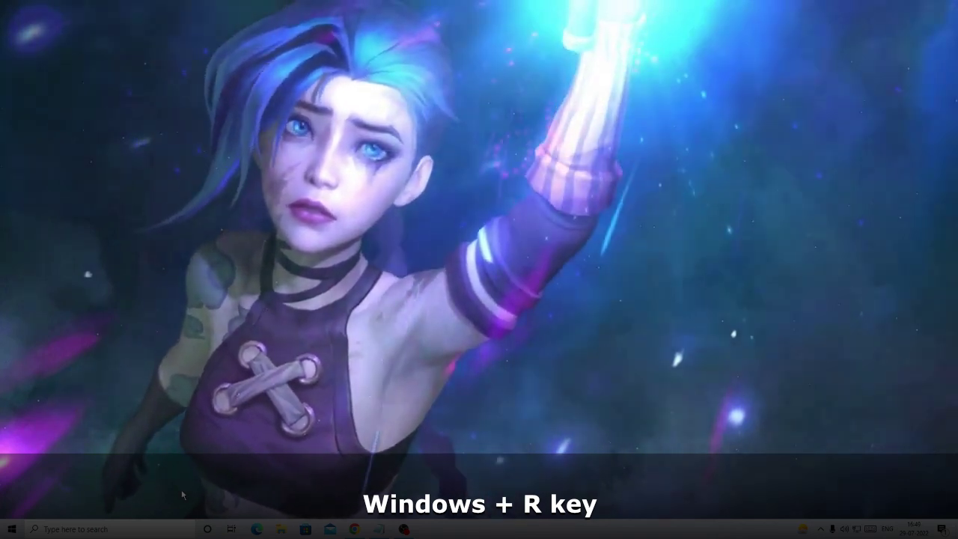
key("super+r")
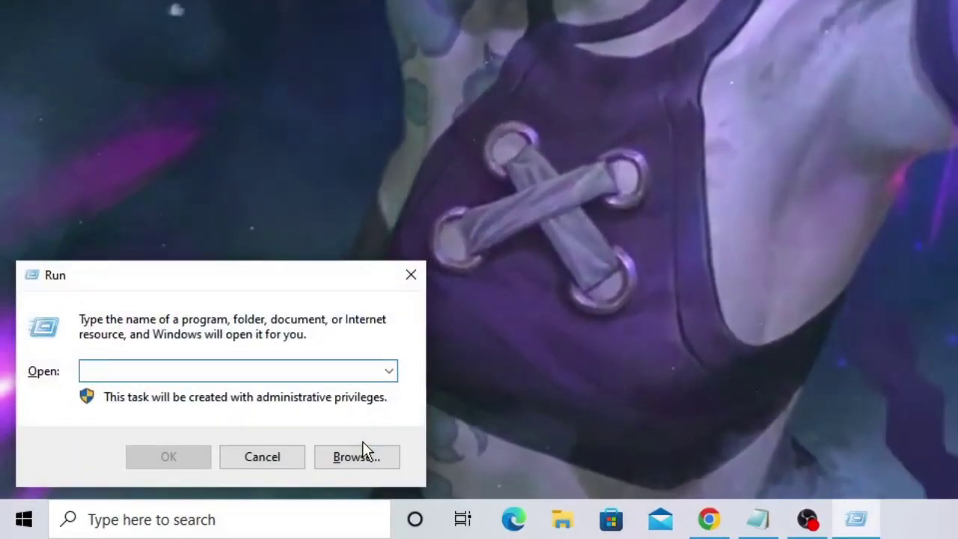
type("ws")
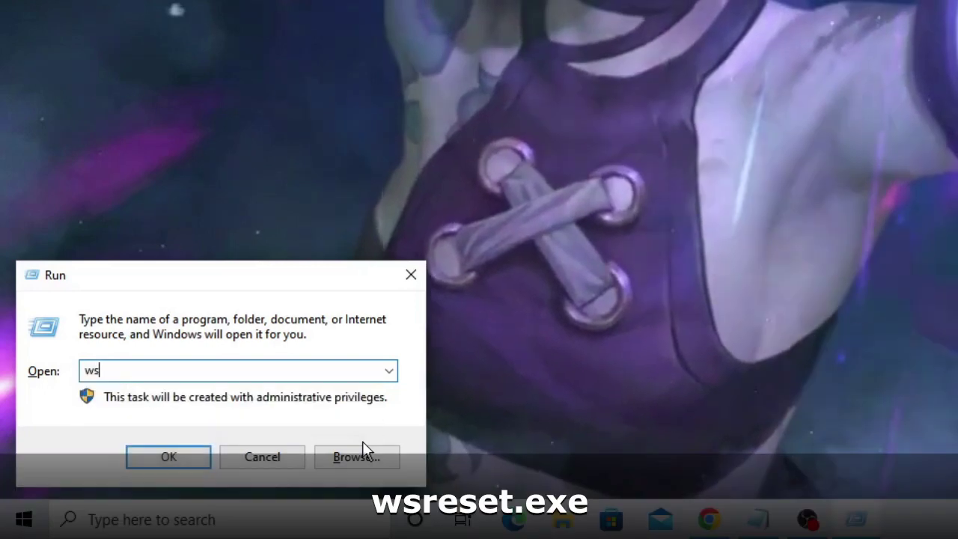
type("rese")
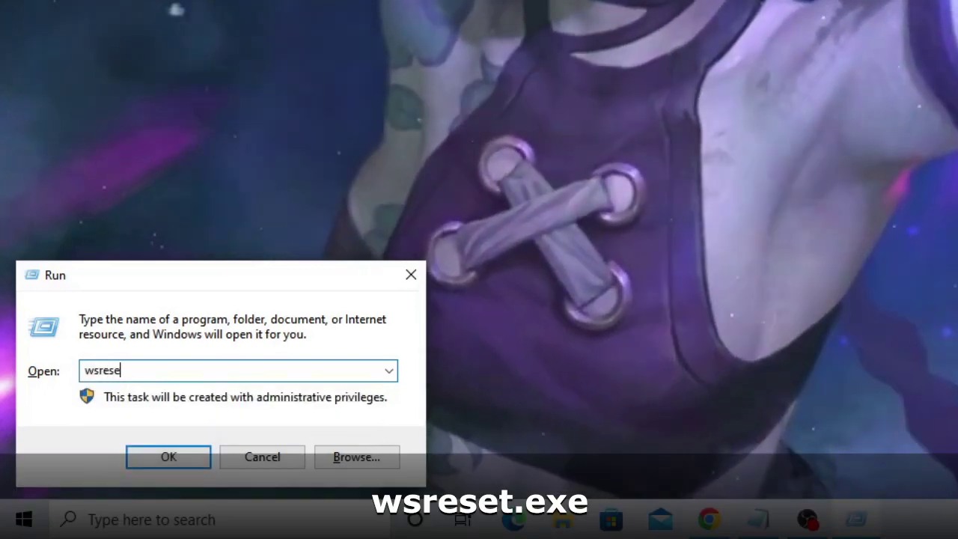
type("t.exe")
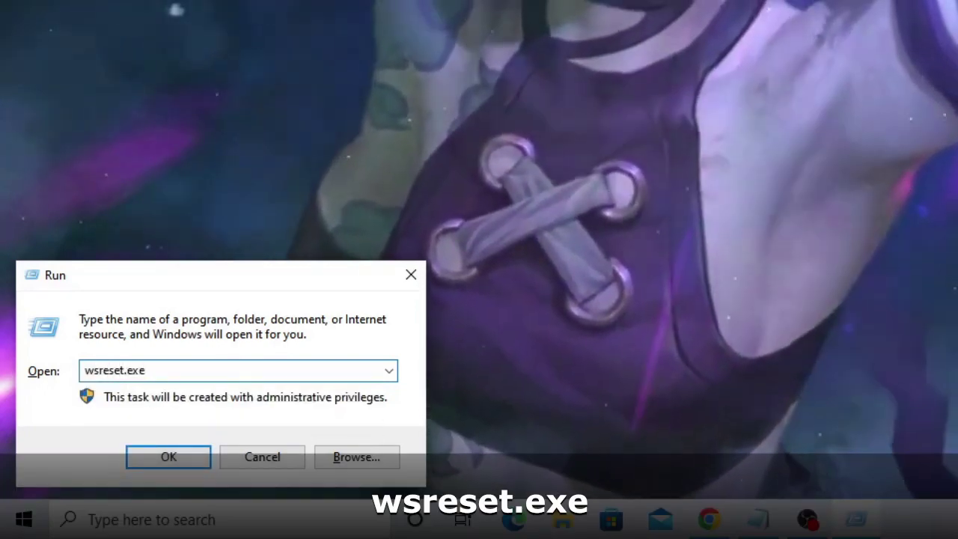
key("Return")
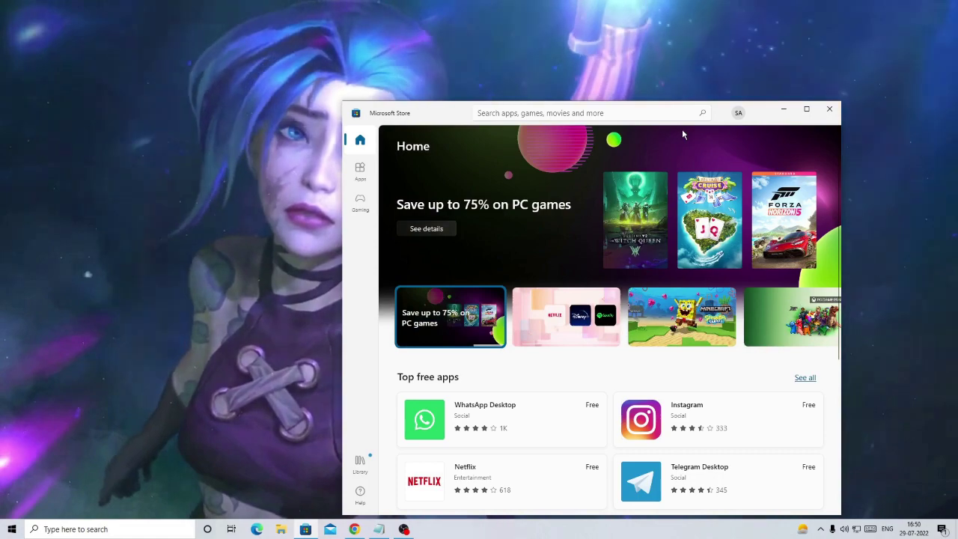
Close the Store, open the Services app and open the Windows Update service properties
left_click(828, 109)
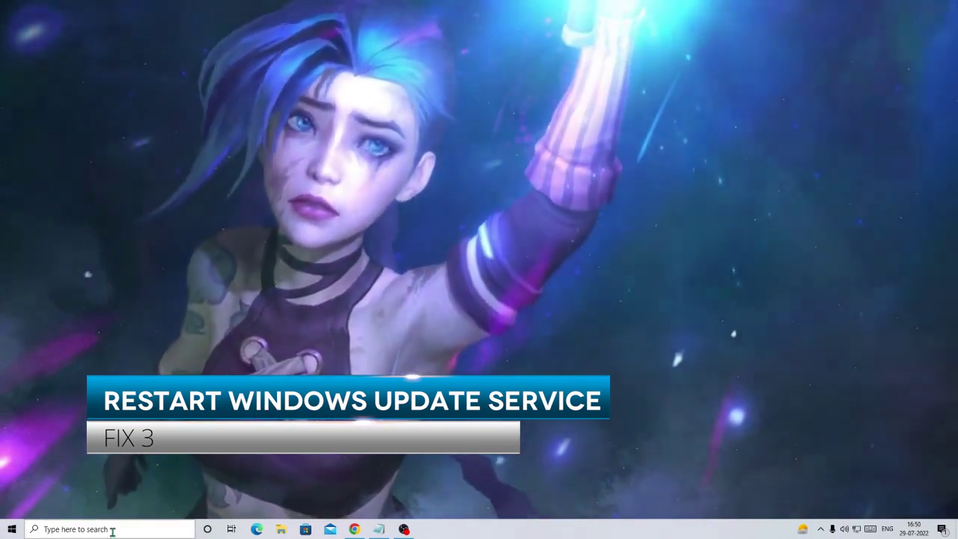
left_click(111, 529)
type("services")
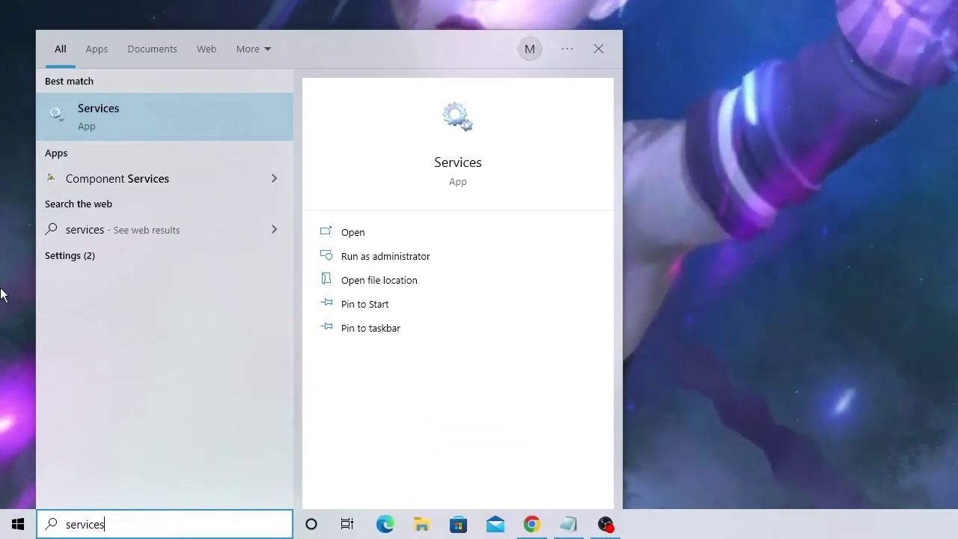
left_click(191, 116)
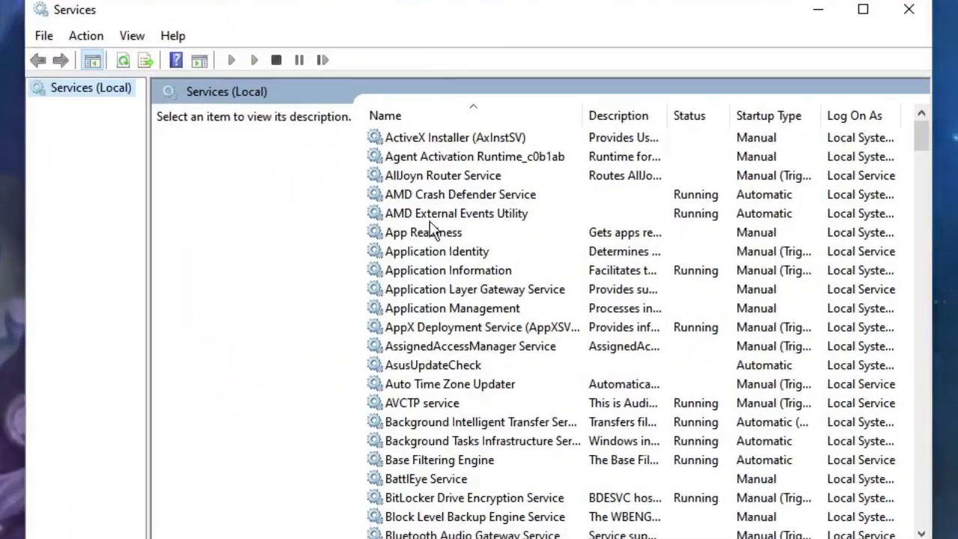
left_click(432, 218)
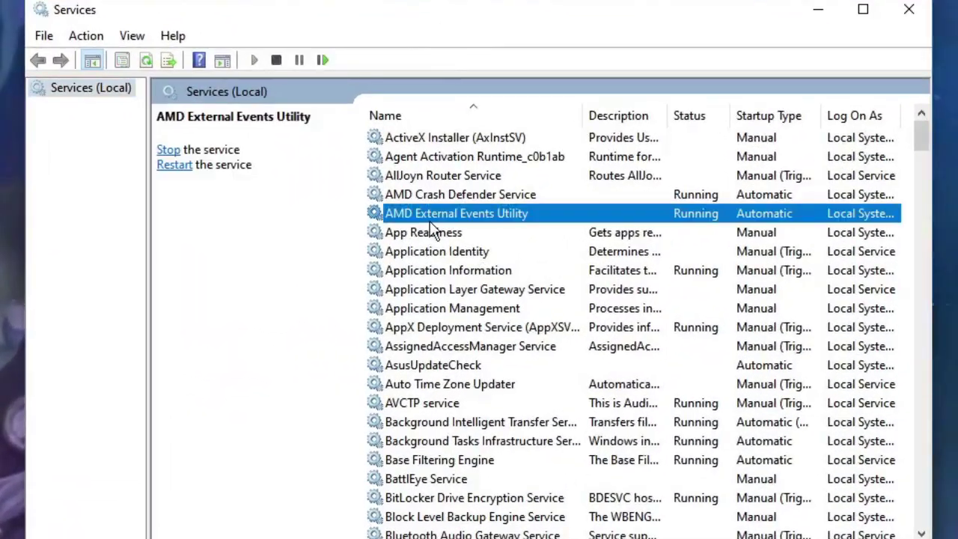
left_click(442, 350)
scroll(438, 349, "down", 8)
left_click(438, 349)
key("w")
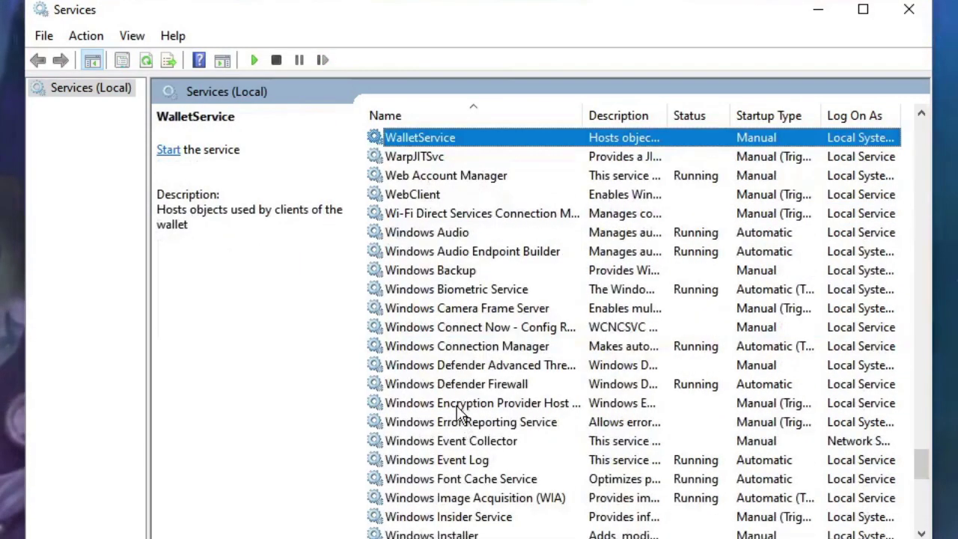
scroll(429, 311, "down", 9)
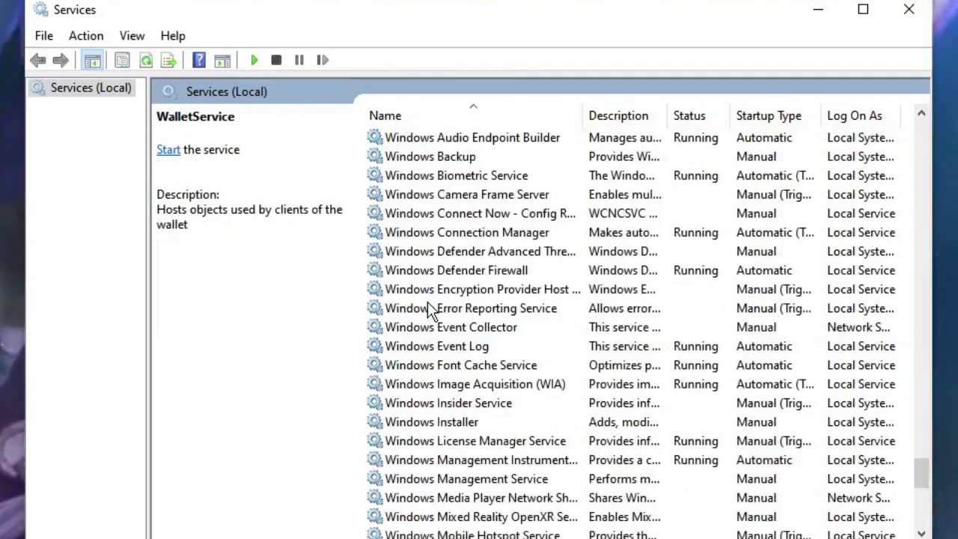
left_click(435, 367)
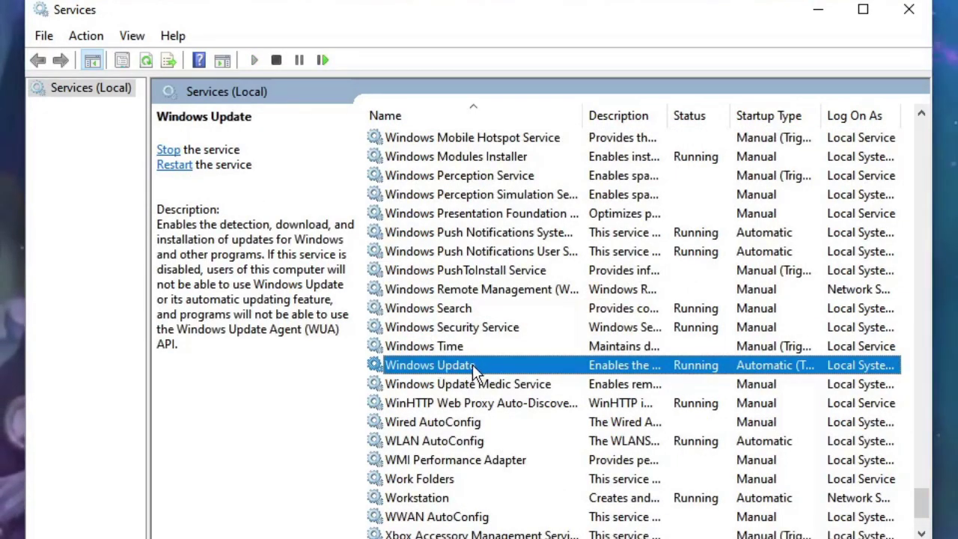
double_click(472, 367)
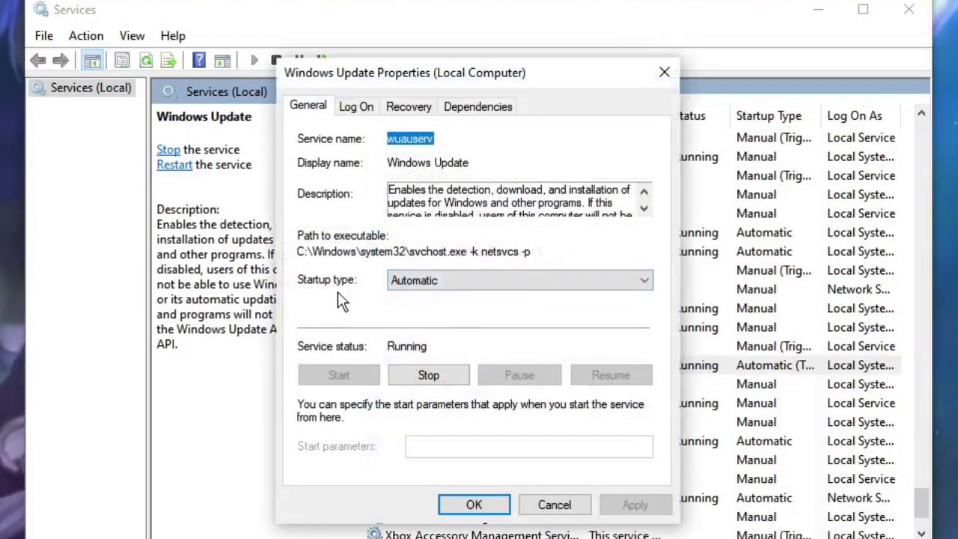
Set Windows Update startup type to Automatic, restart the service and confirm with OK
left_click(457, 285)
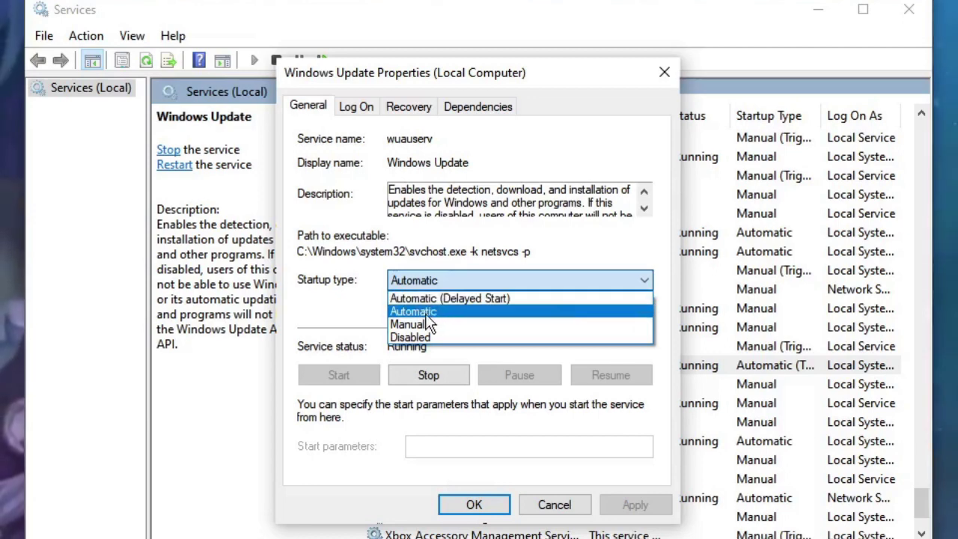
left_click(425, 321)
left_click(426, 286)
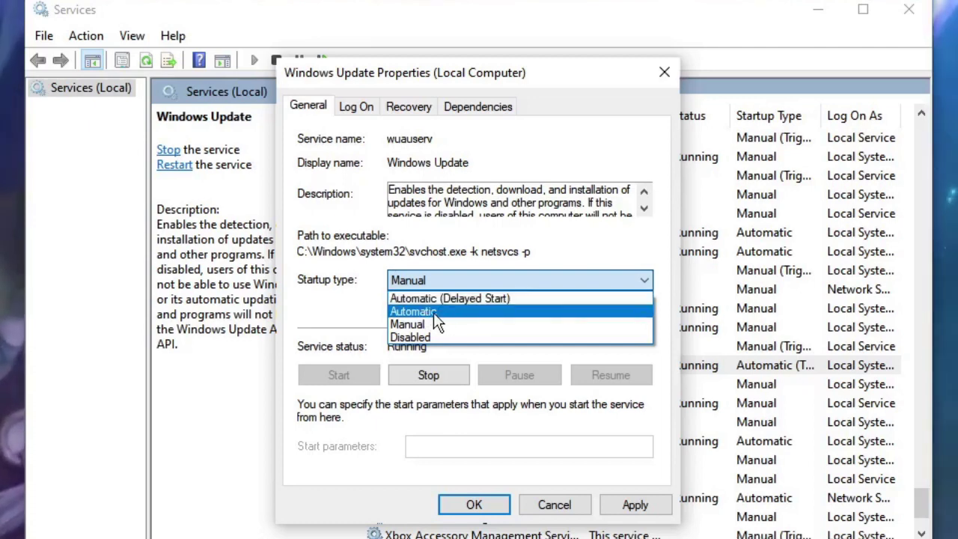
left_click(417, 314)
left_click(424, 379)
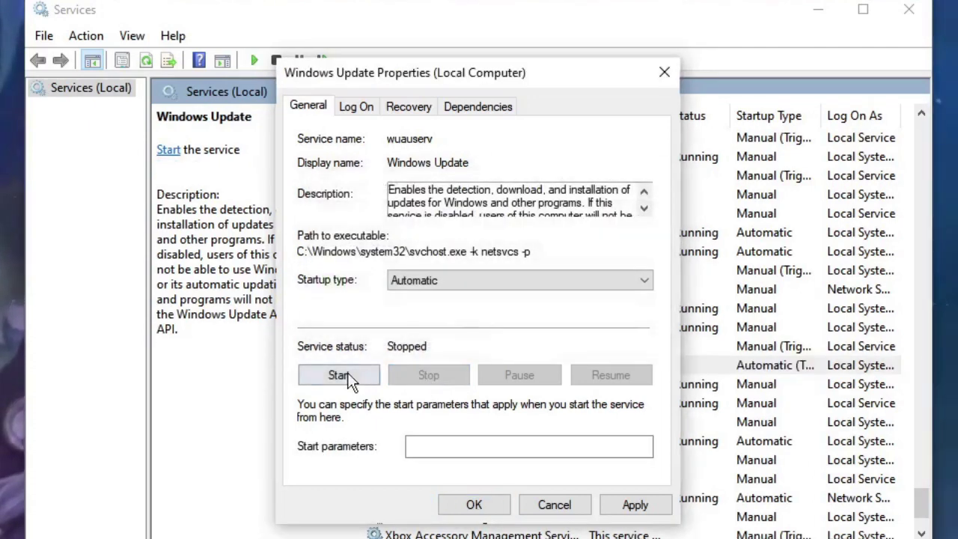
left_click(333, 373)
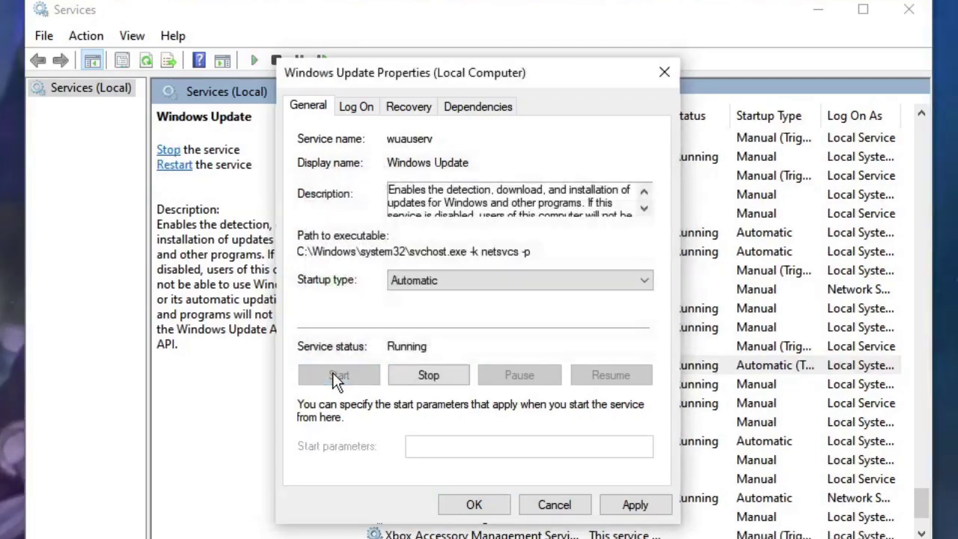
left_click(475, 505)
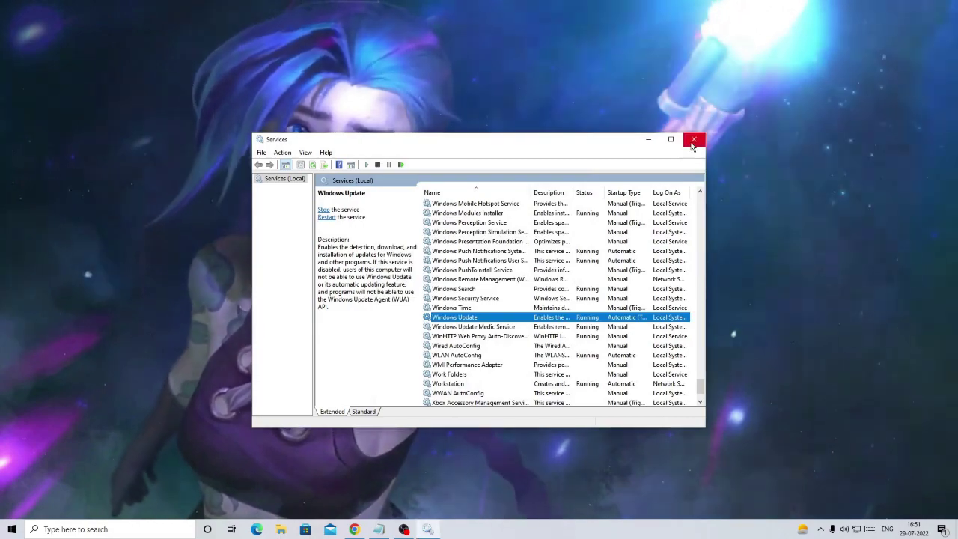
Close Services and run ncpa.cpl from the Run dialog
left_click(692, 144)
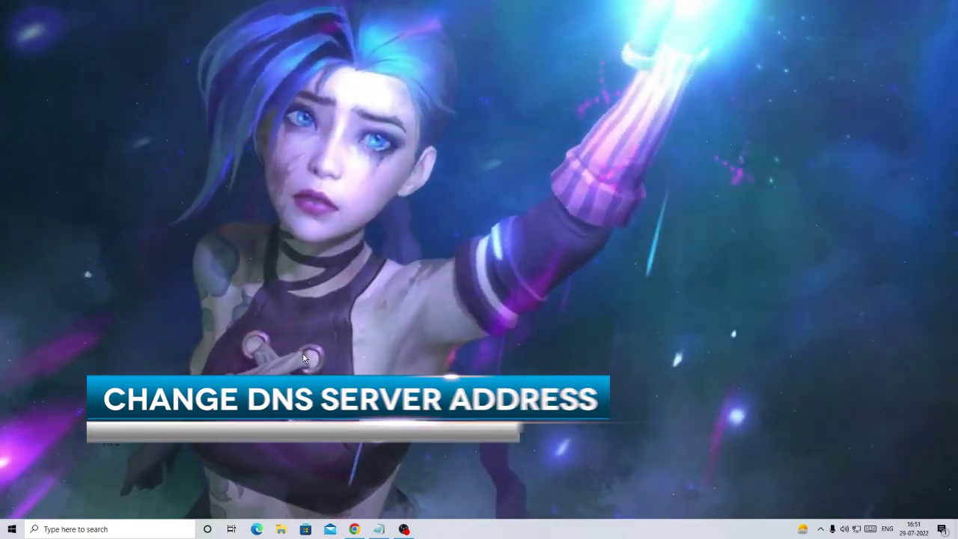
key("super+r")
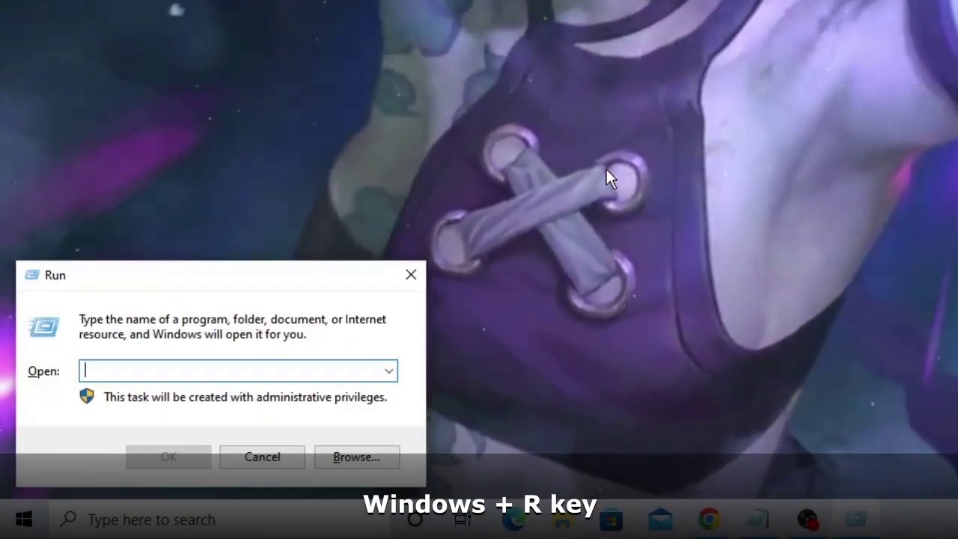
type("nc")
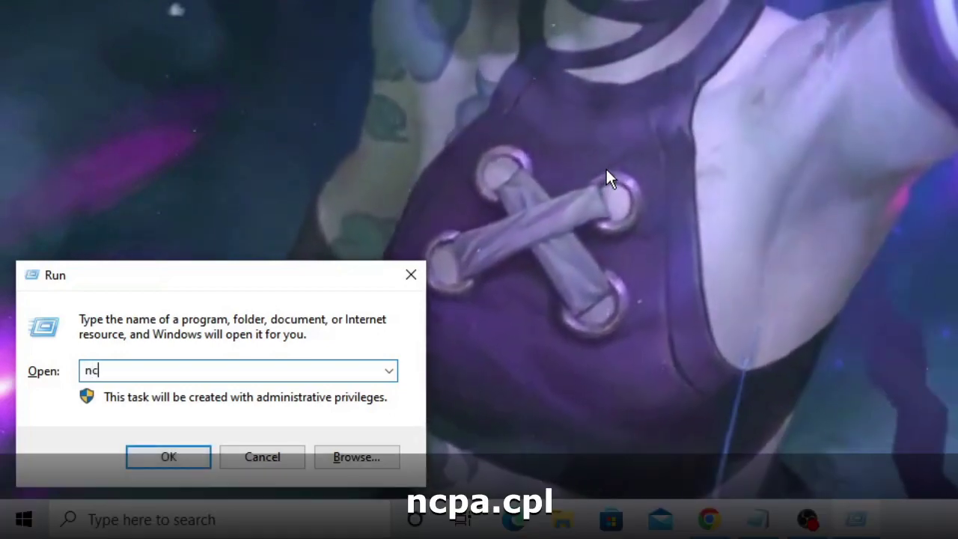
type("pa.cpl")
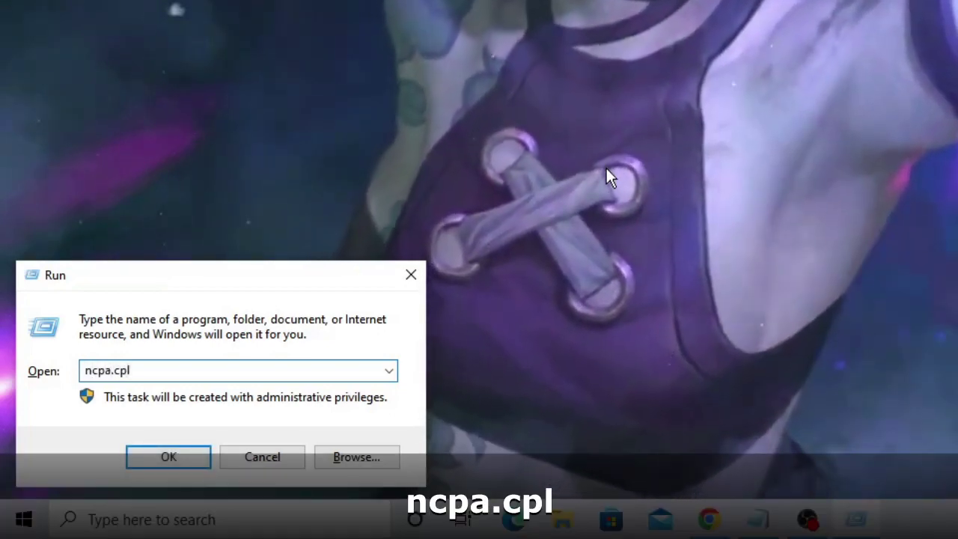
left_click(179, 457)
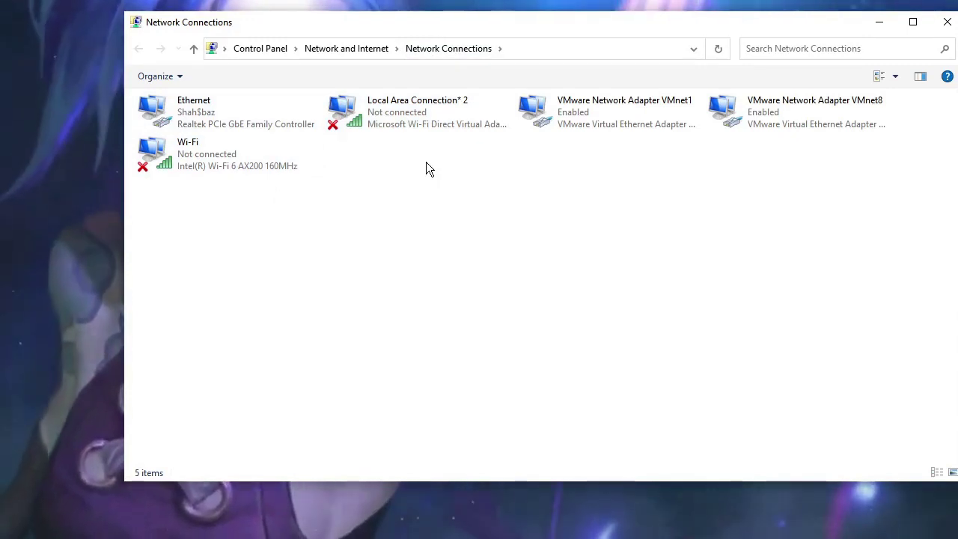
Set Ethernet's IPv4 DNS servers to 8.8.8.8 and 8.8.4.4, then close Network Connections
left_click(244, 114)
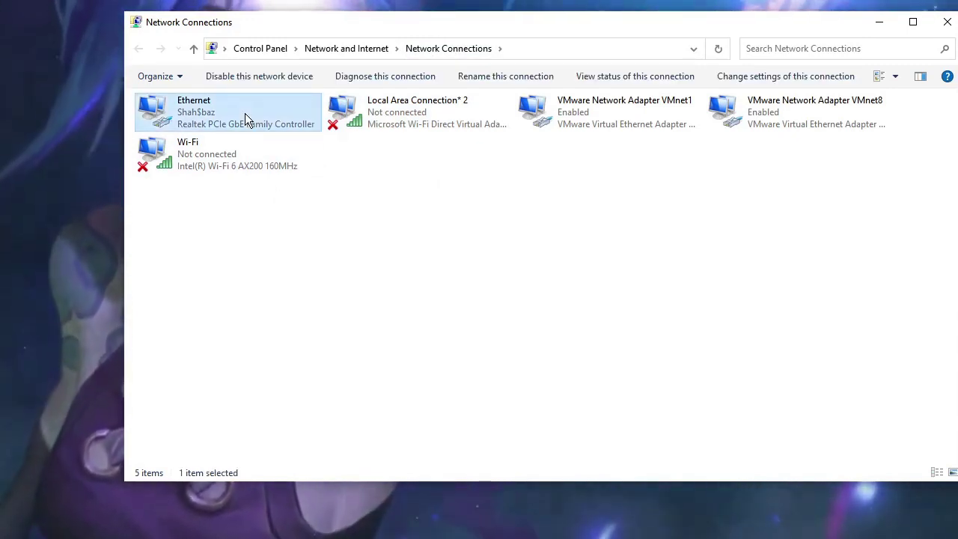
left_click(239, 168)
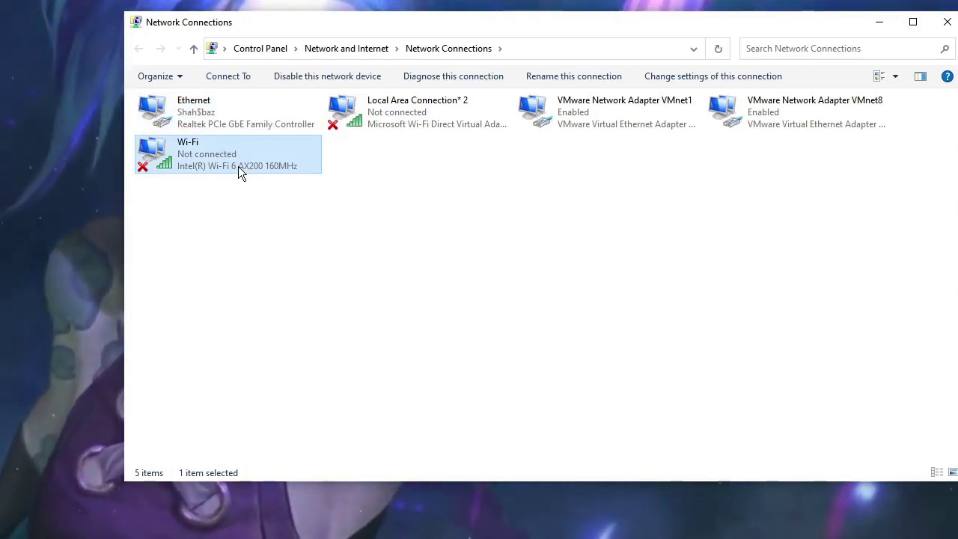
left_click(215, 112)
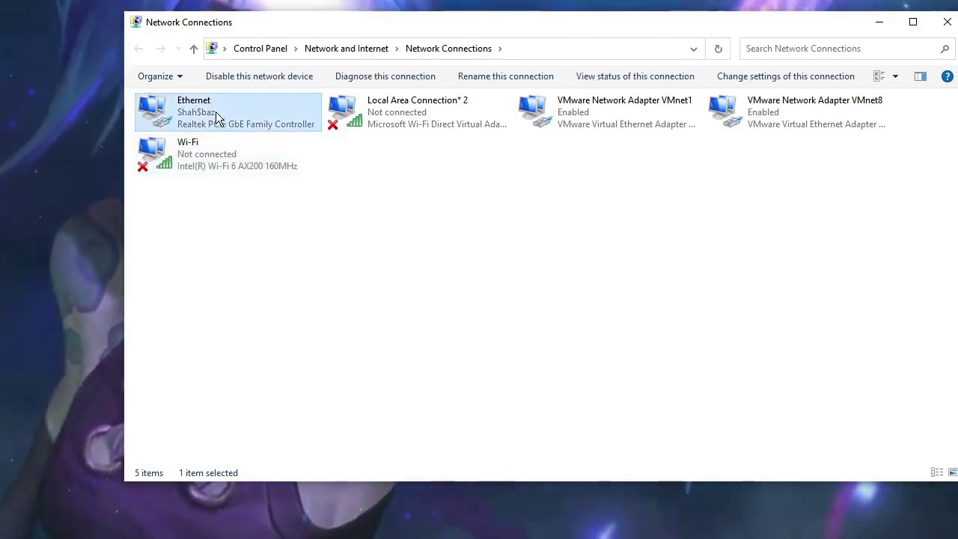
right_click(216, 112)
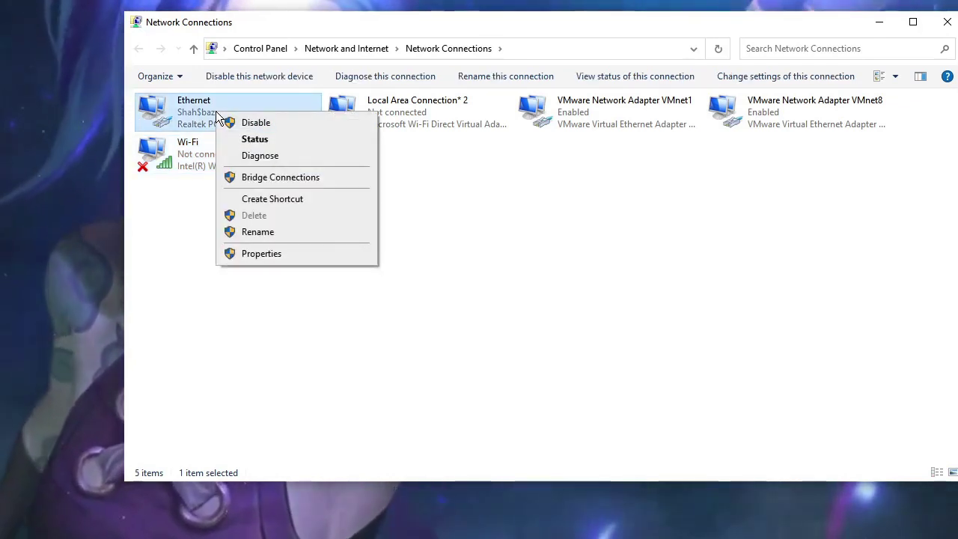
left_click(276, 255)
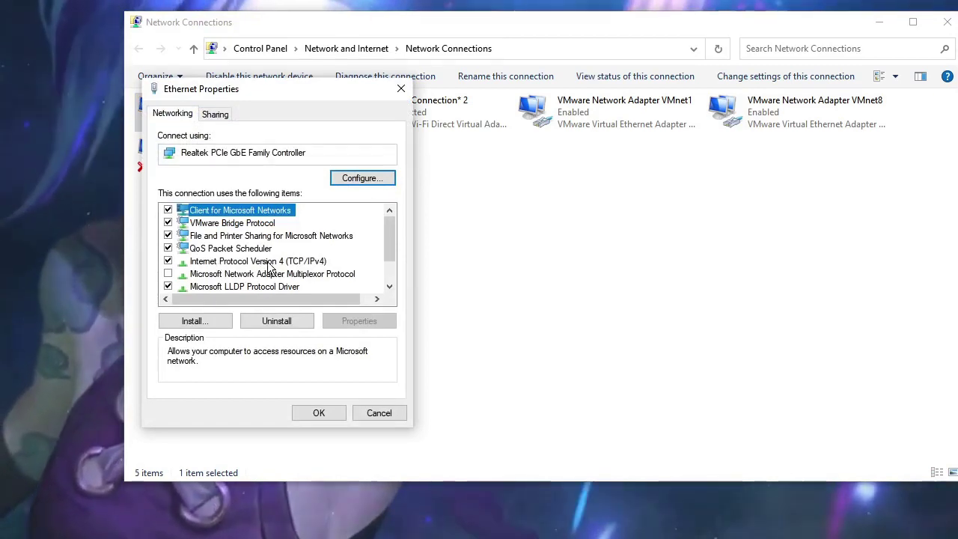
double_click(277, 262)
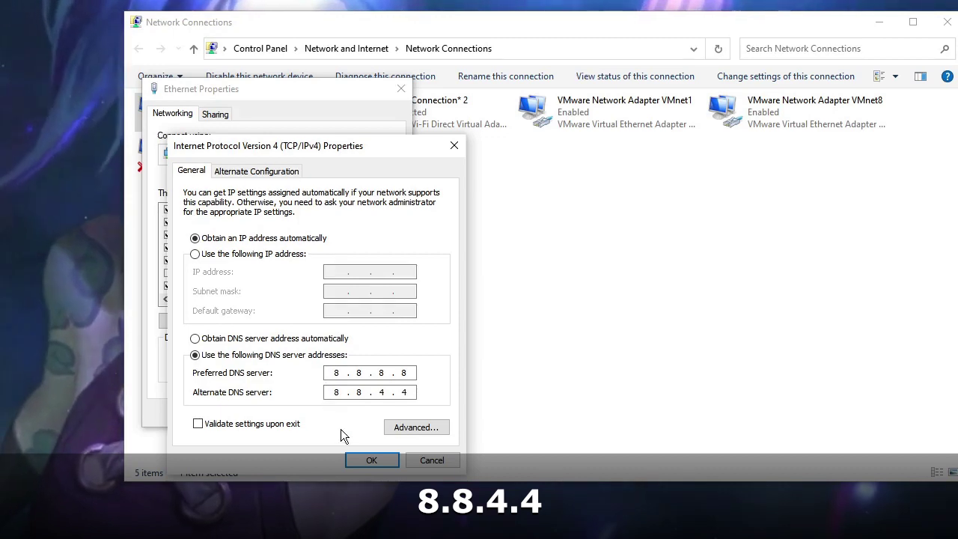
left_click(371, 461)
left_click(321, 411)
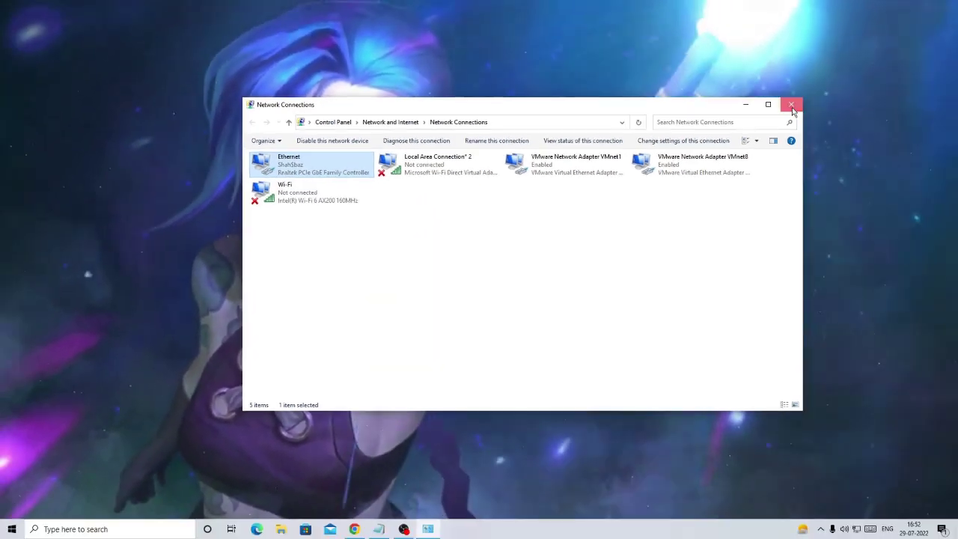
left_click(946, 22)
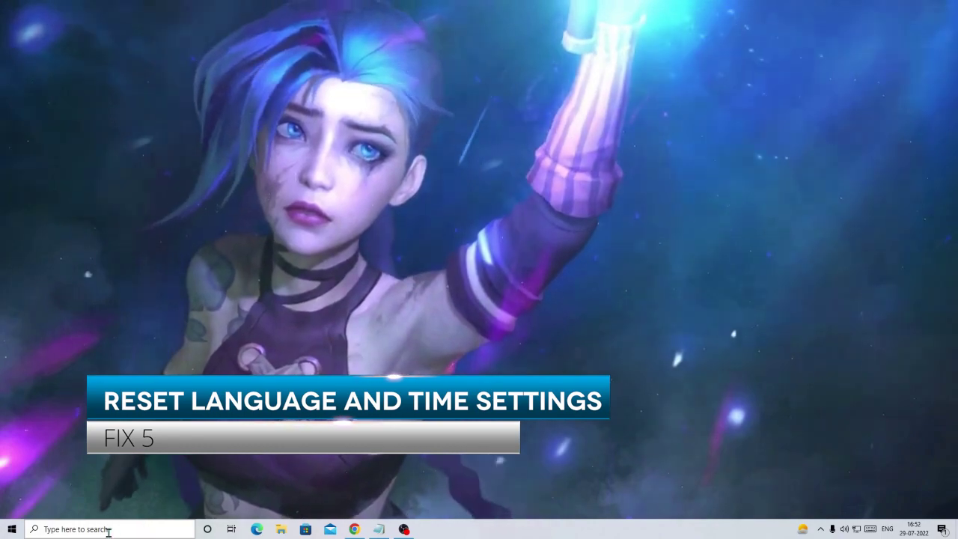
Start a Windows search from the taskbar search box
left_click(137, 520)
Open Language settings, keep English (United States) as display language, review Date & time and Region, then return
type("langu")
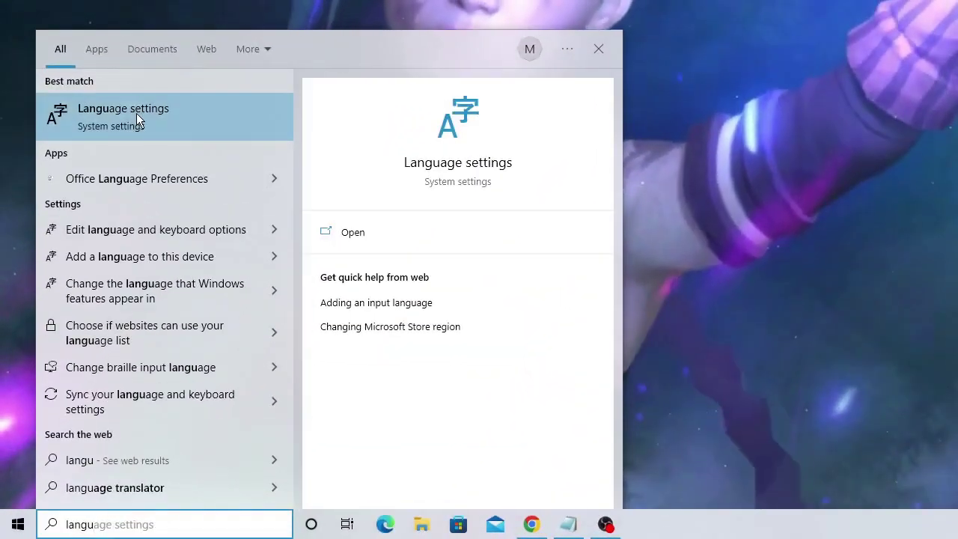
left_click(134, 122)
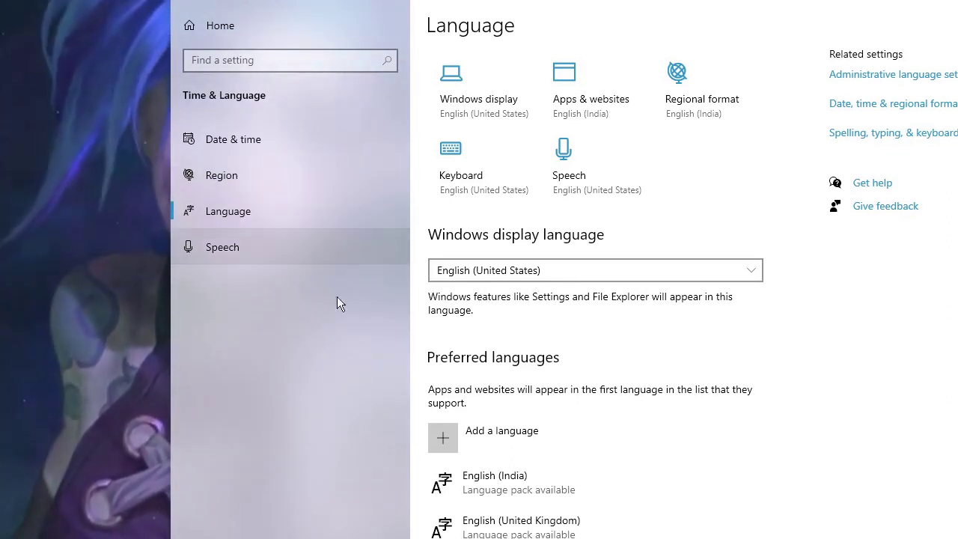
left_click(610, 266)
left_click(611, 268)
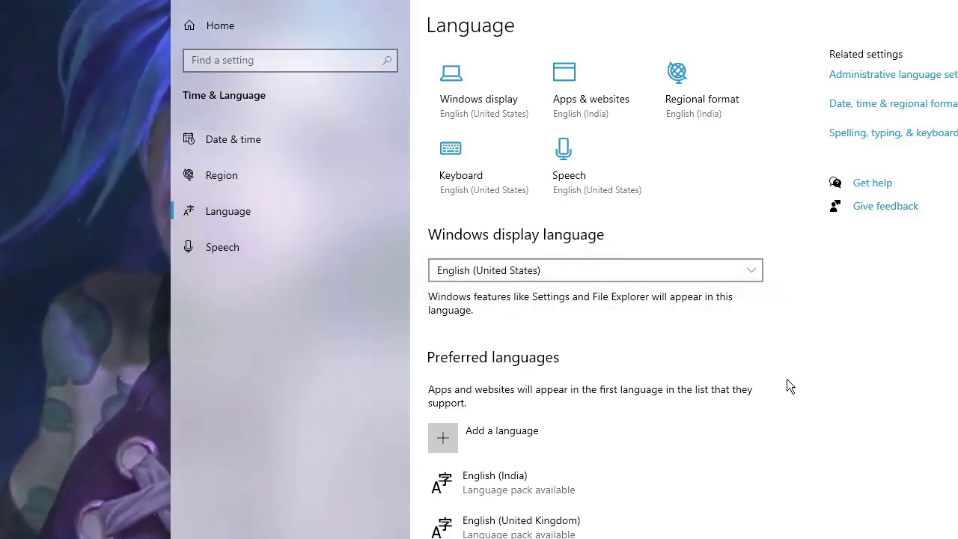
left_click(222, 143)
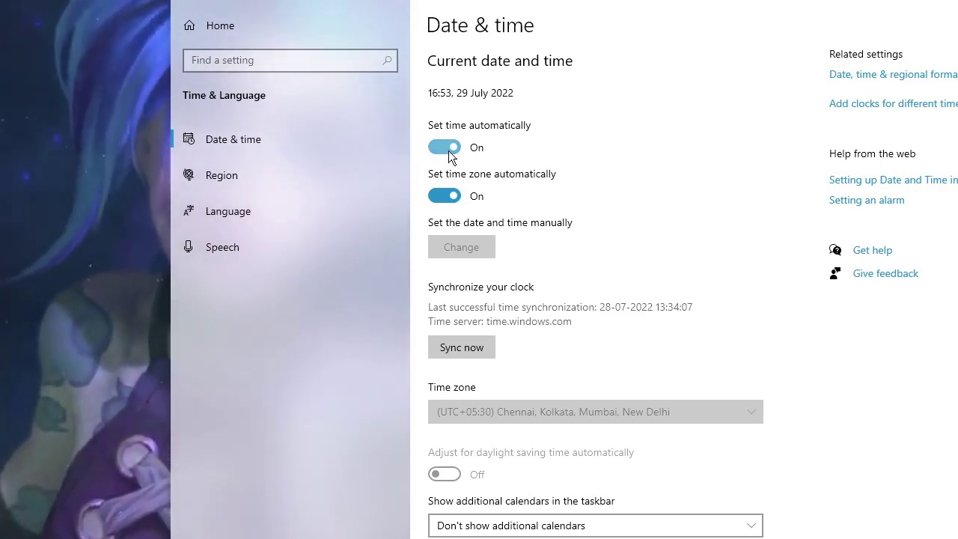
left_click(233, 173)
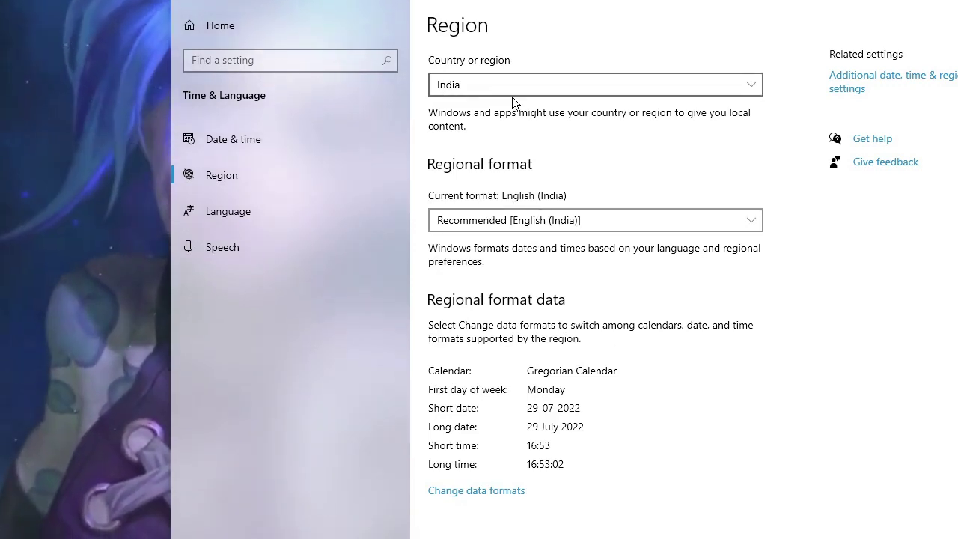
left_click(241, 213)
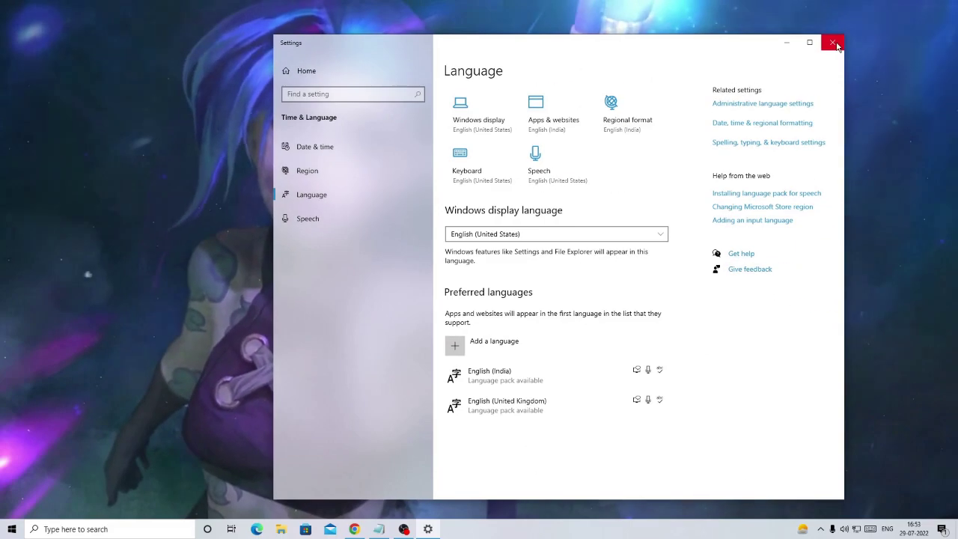
Close Settings and run sfc /scannow in an administrator Command Prompt
left_click(836, 43)
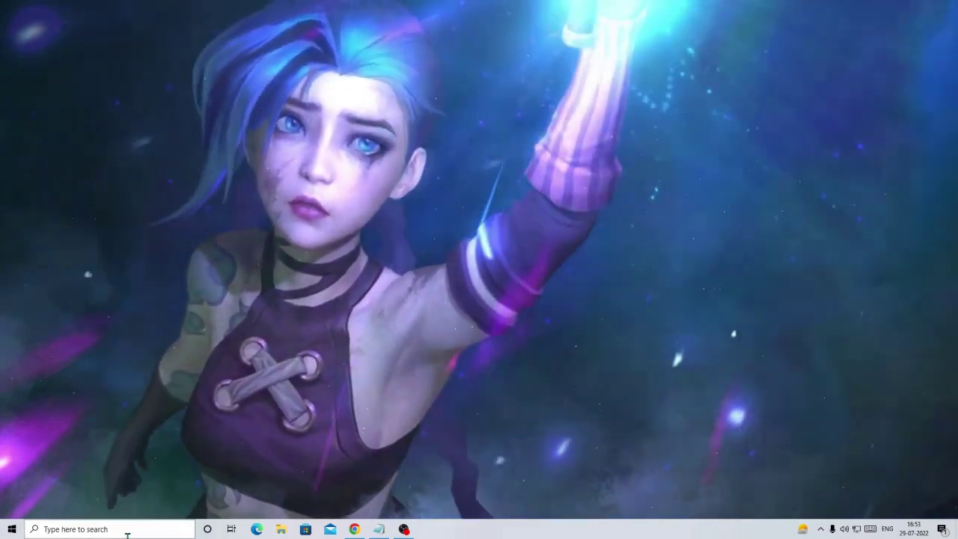
left_click(127, 528)
type("cmd")
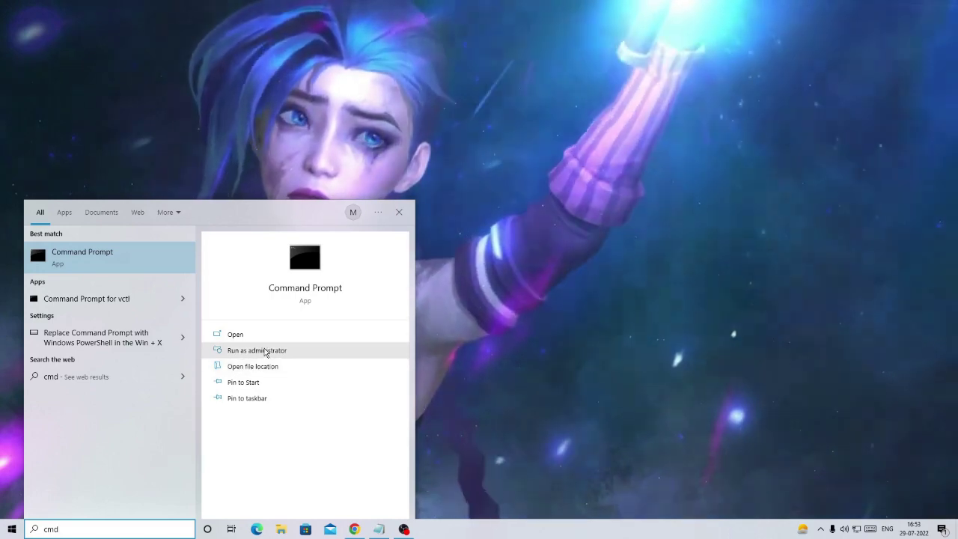
left_click(257, 350)
left_click_drag(337, 65, 534, 114)
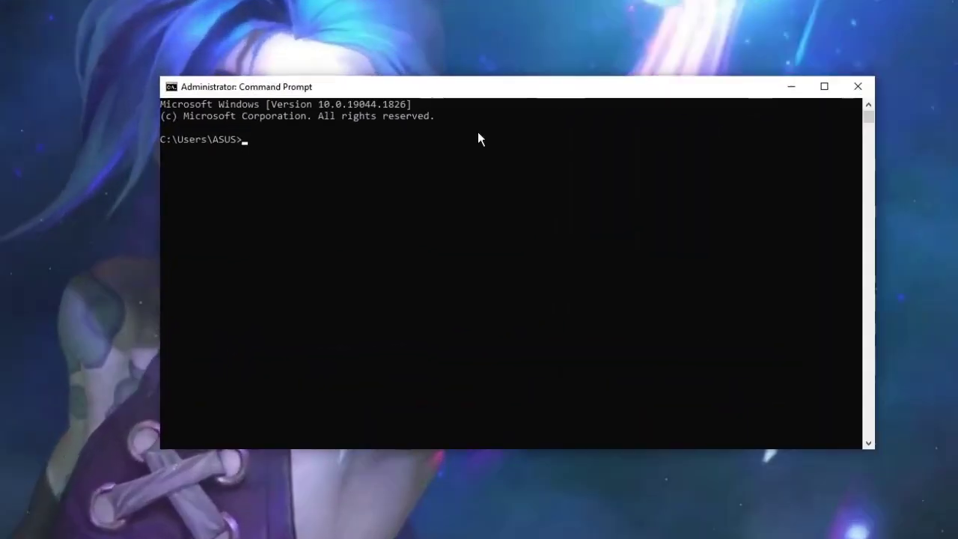
left_click(440, 145)
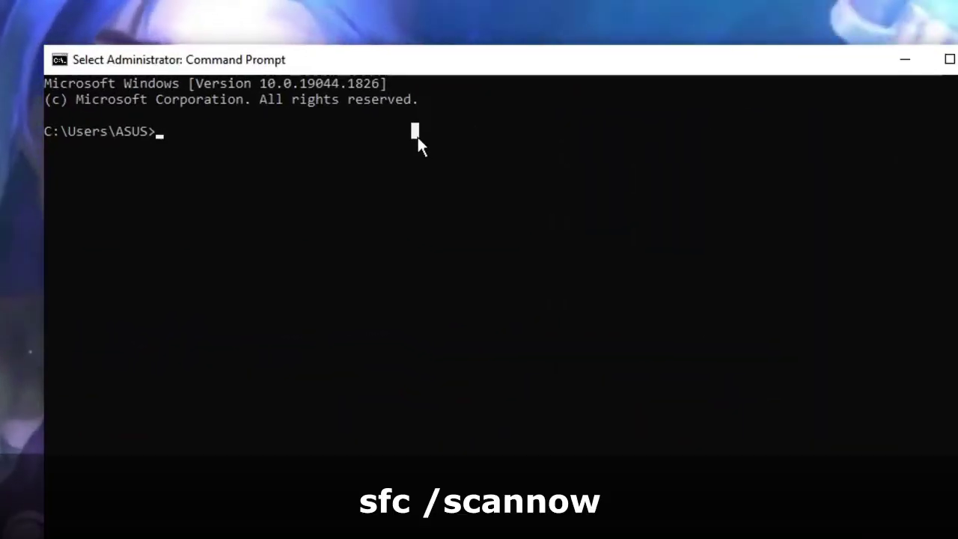
type("sfc")
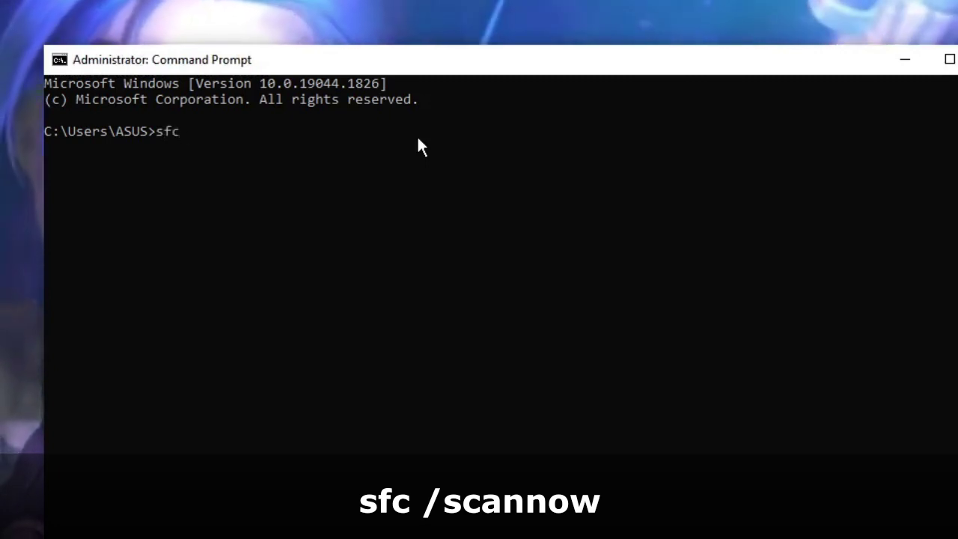
type(" /scannow")
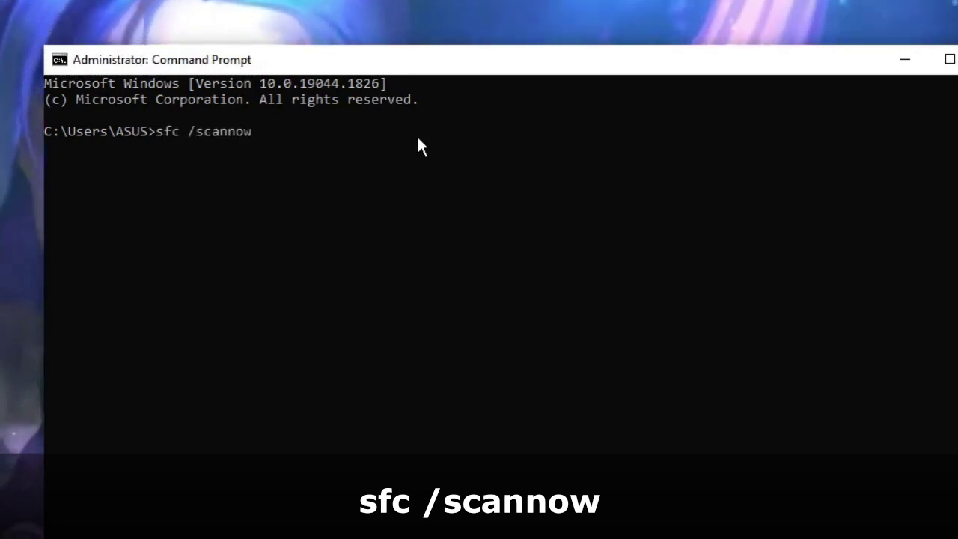
key("Return")
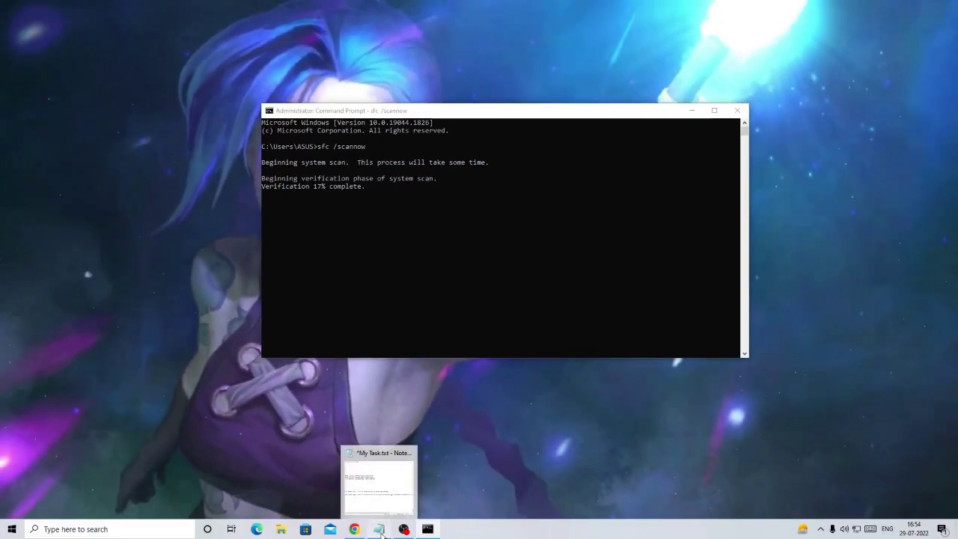
Select the DISM scanhealth command line in the My Task.txt notes
left_click(378, 529)
scroll(472, 384, "up", 5)
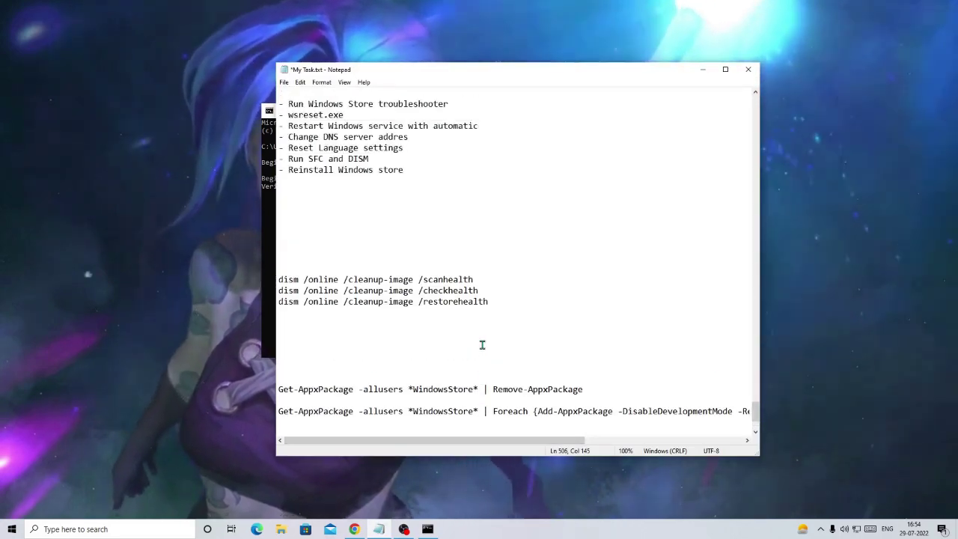
scroll(483, 340, "down", 5)
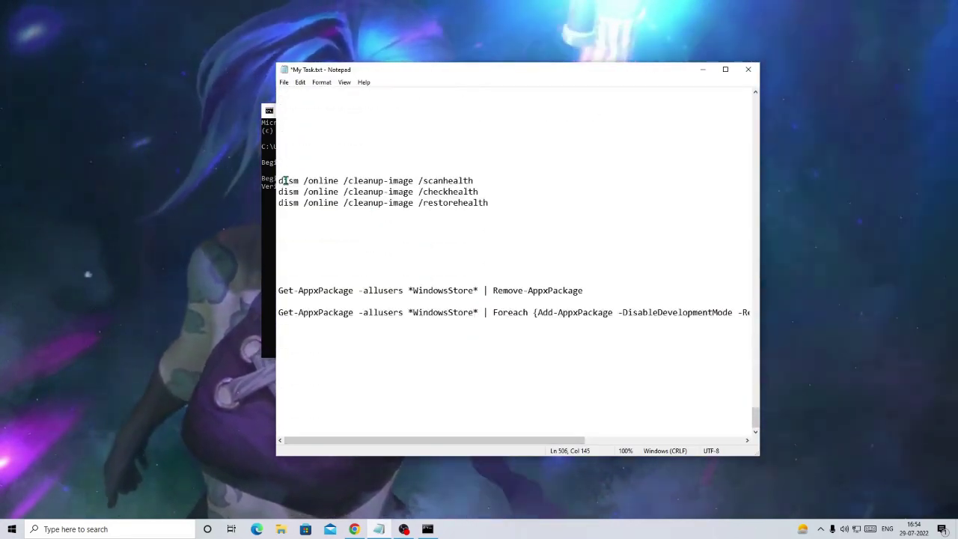
left_click_drag(283, 181, 350, 182)
left_click(449, 180)
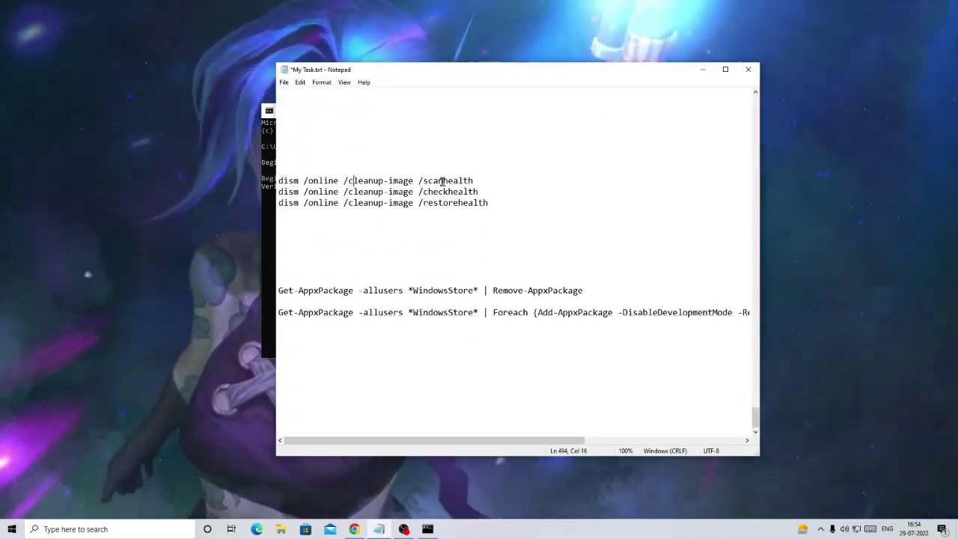
left_click_drag(474, 180, 277, 181)
Paste and run dism /online /cleanup-image /scanhealth in a new administrator Command Prompt
left_click(117, 533)
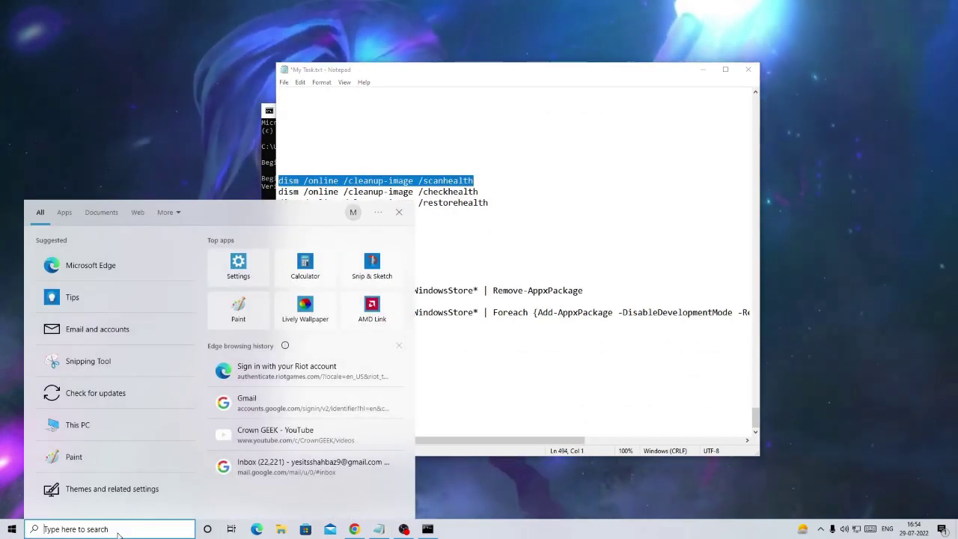
type("cmd")
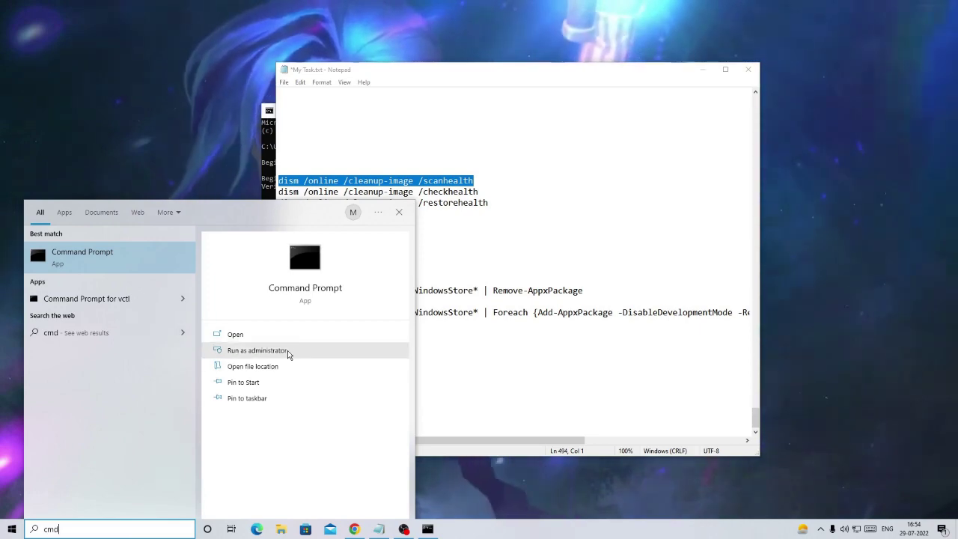
left_click(287, 350)
left_click_drag(418, 81, 394, 236)
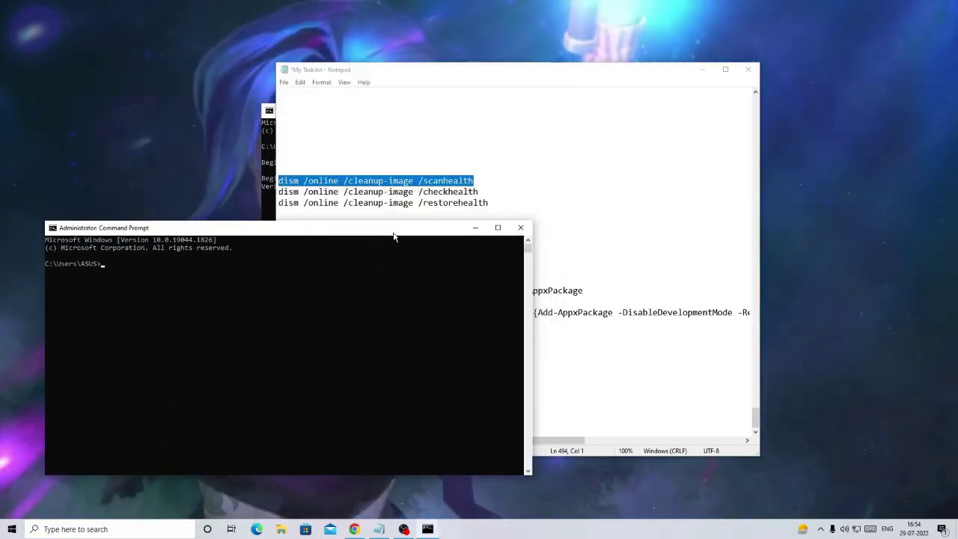
right_click(437, 182)
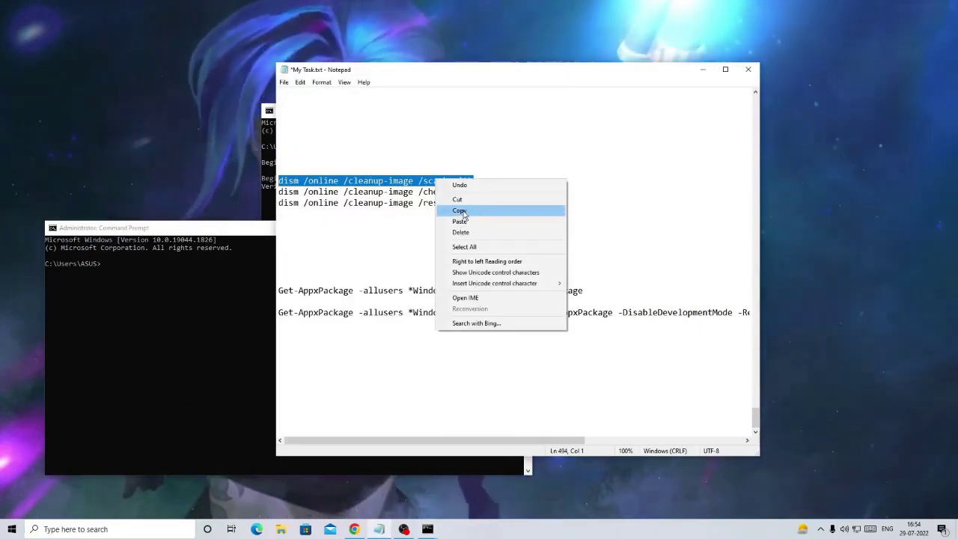
left_click(459, 213)
left_click(158, 276)
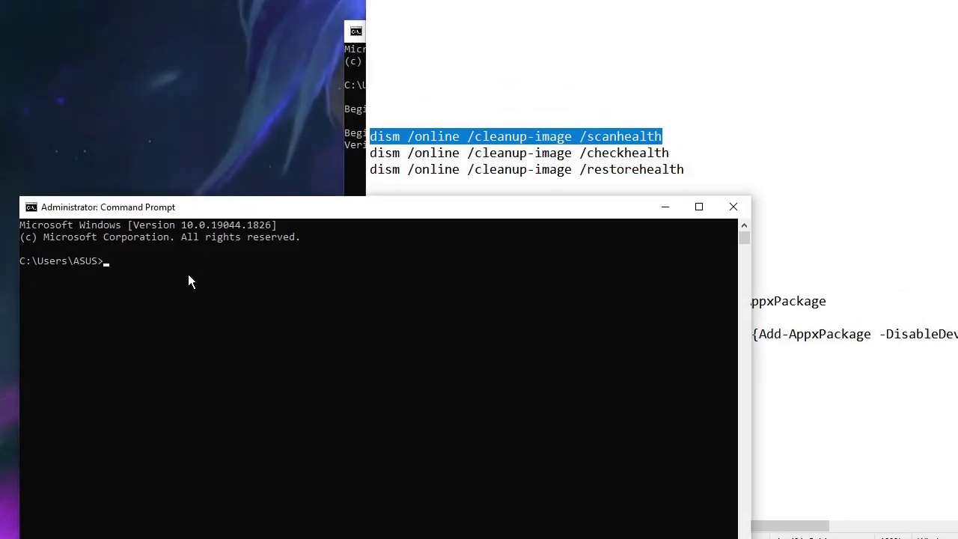
left_click(182, 264)
right_click(182, 264)
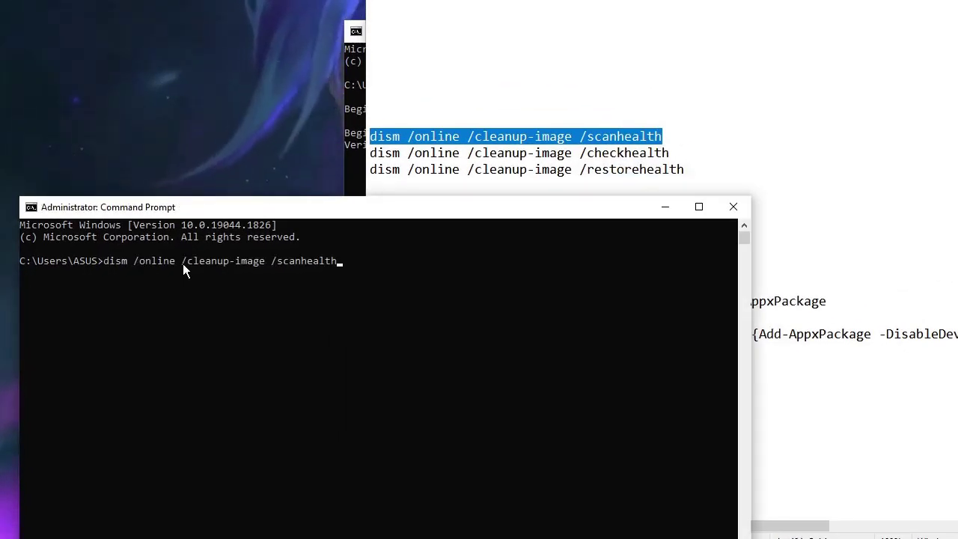
key("Return")
Select the checkhealth and restorehealth command lines in the Notepad notes
left_click(458, 136)
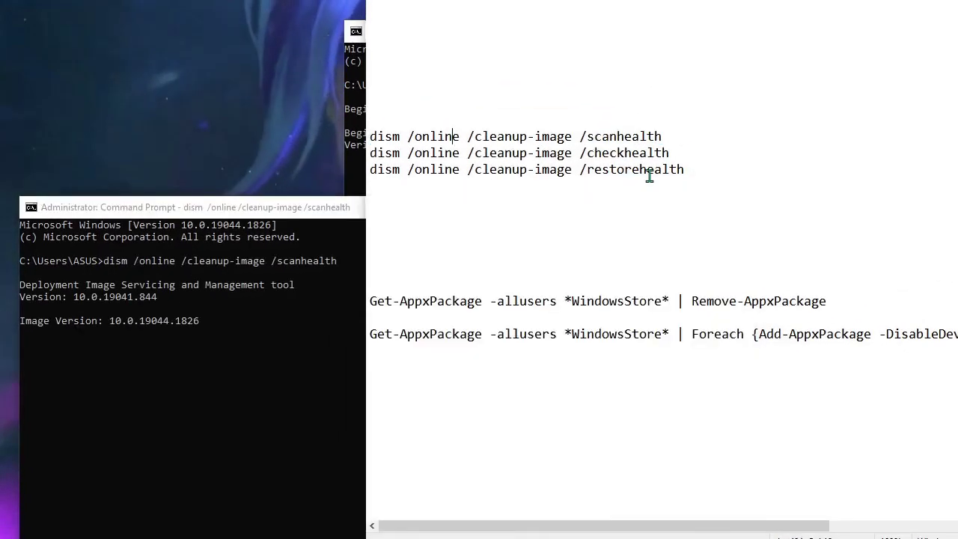
left_click_drag(673, 154, 371, 157)
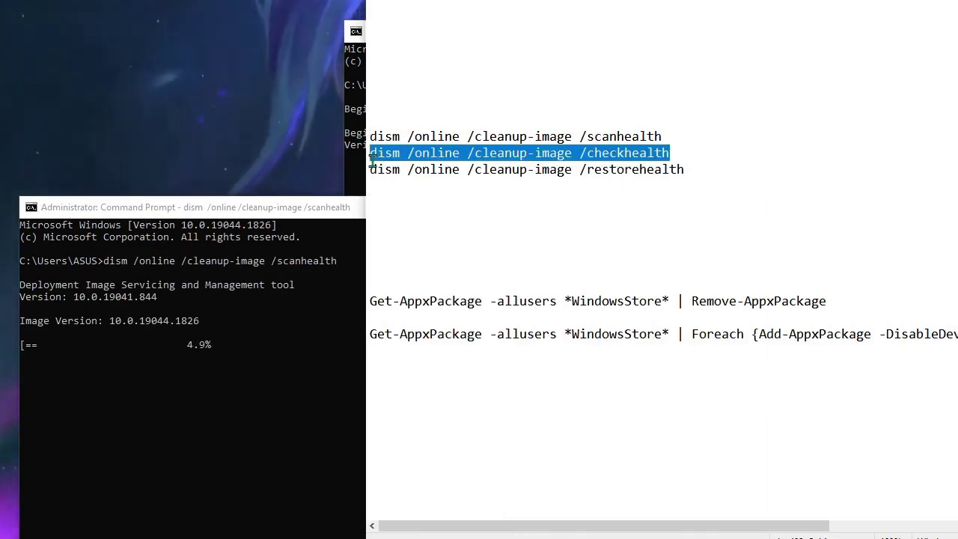
left_click(140, 344)
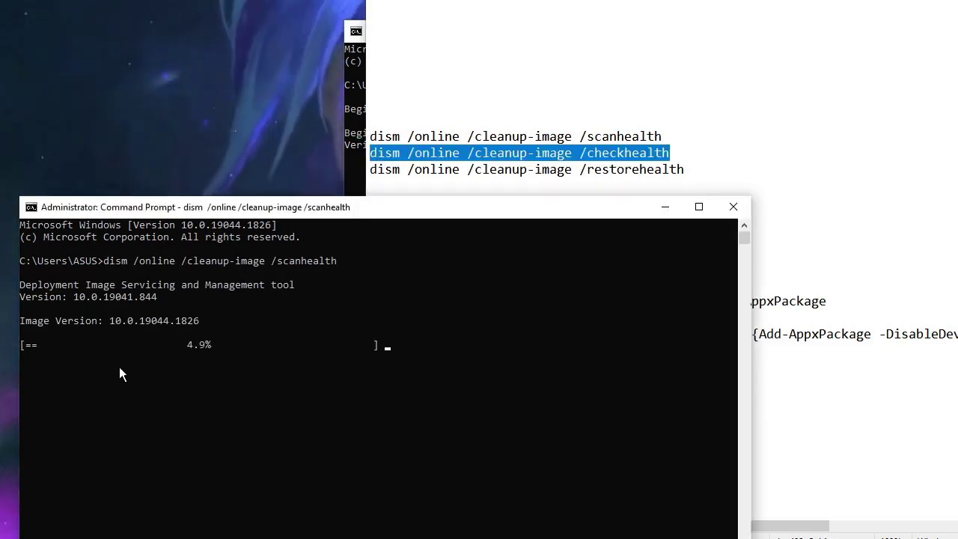
left_click(452, 171)
left_click_drag(699, 170, 406, 180)
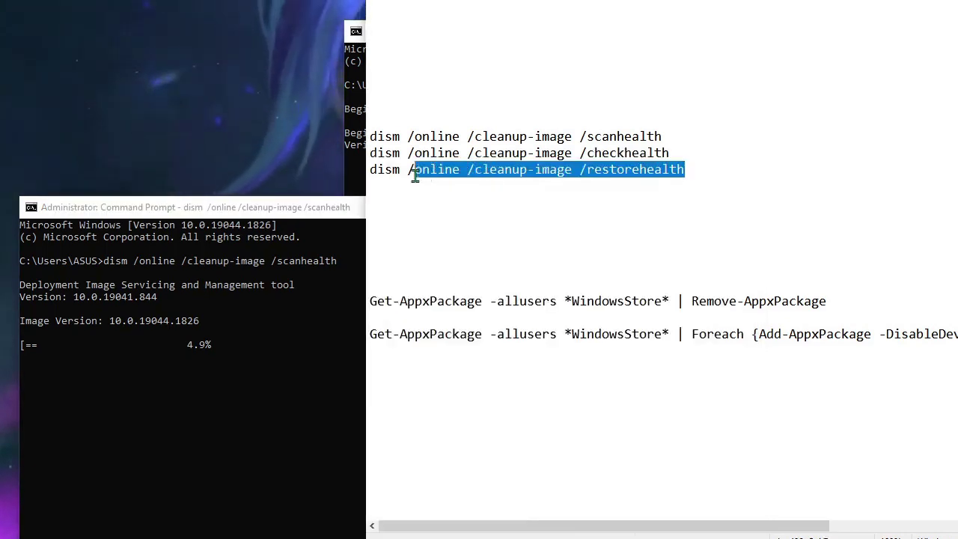
left_click(374, 186)
left_click_drag(683, 170, 374, 192)
left_click(378, 235)
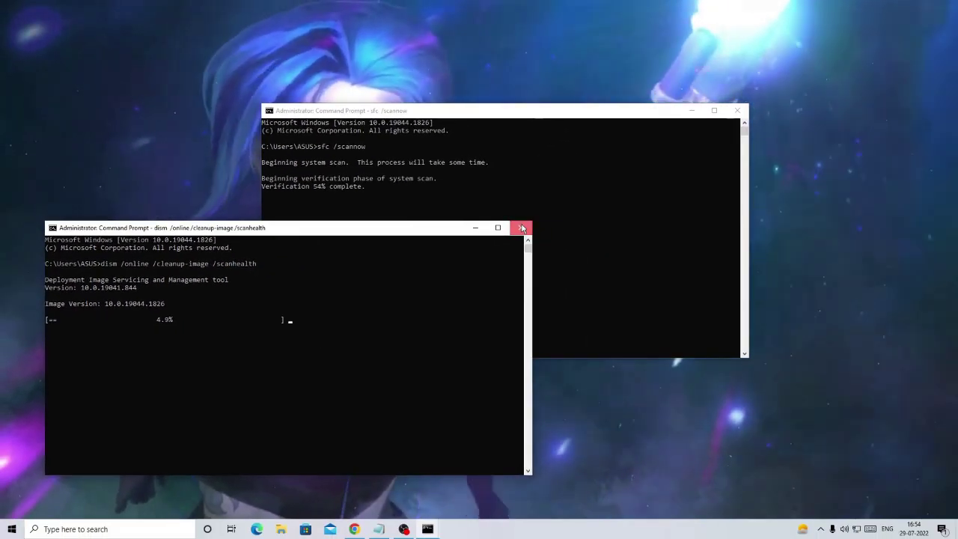
Close the DISM window and minimize the Command Prompt running sfc /scannow
left_click(521, 228)
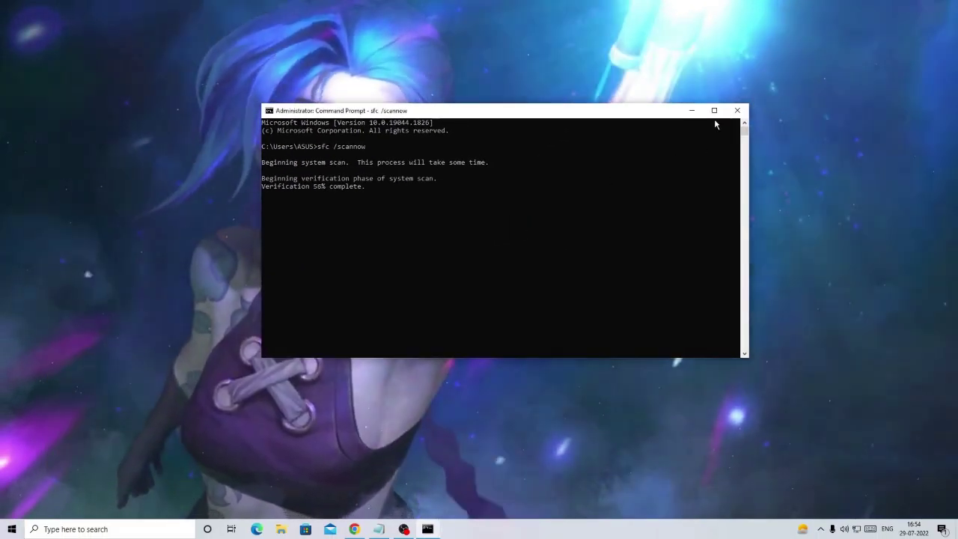
left_click(682, 117)
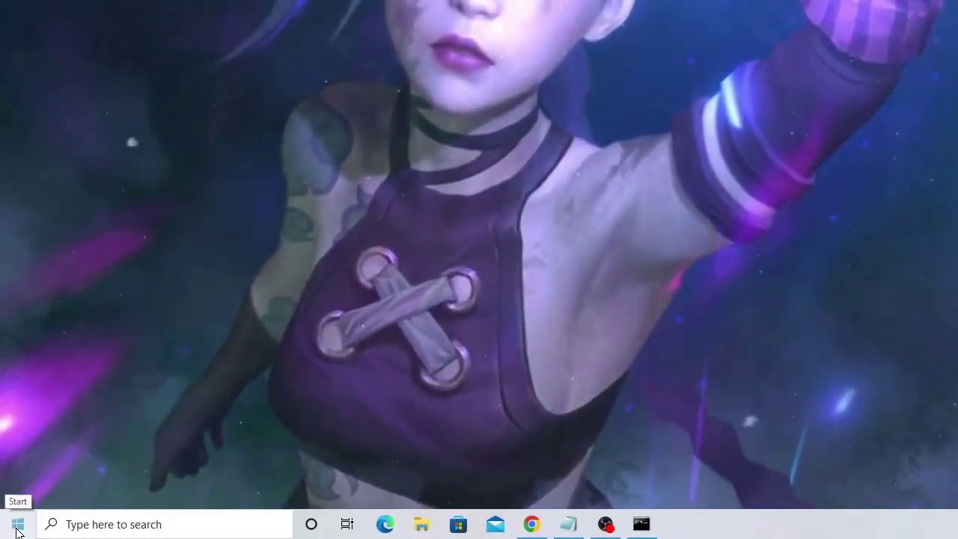
Launch Windows PowerShell (Admin) and position its window near the centre
right_click(12, 529)
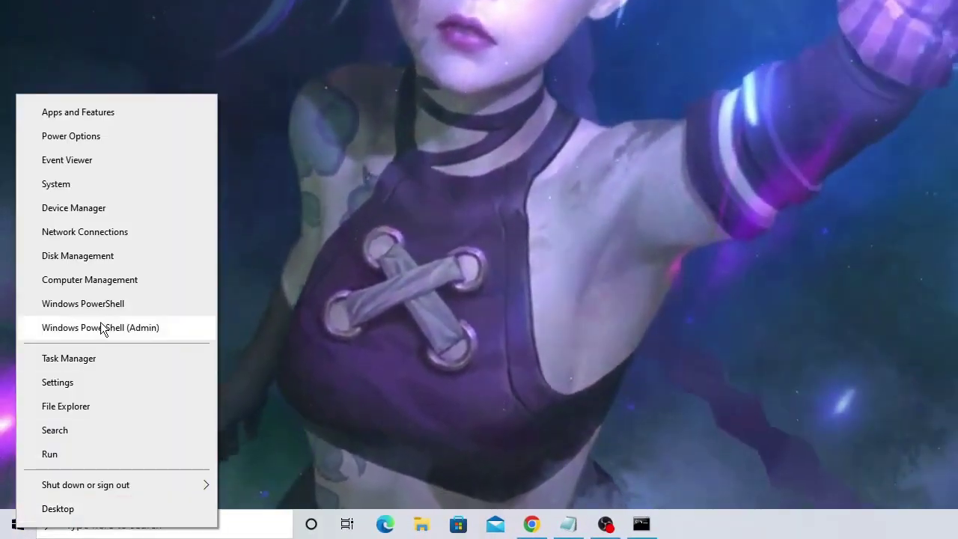
left_click(136, 332)
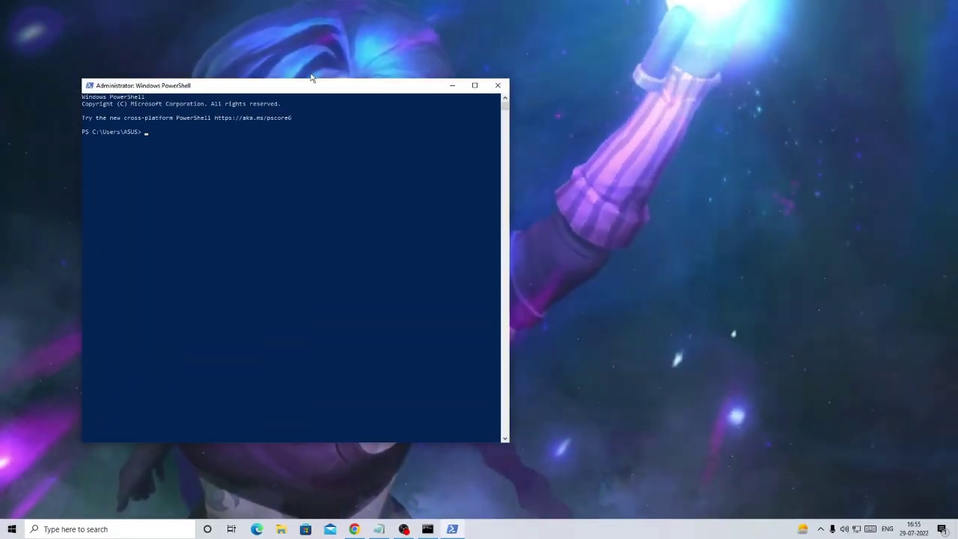
left_click_drag(311, 78, 466, 98)
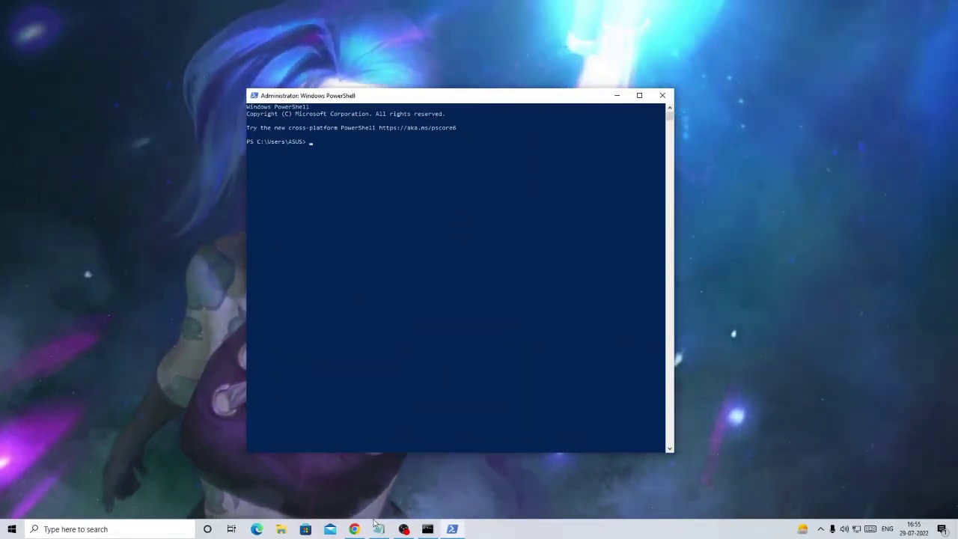
Copy the Remove-AppxPackage command from Notepad and run it to remove the Windows Store package
left_click(379, 529)
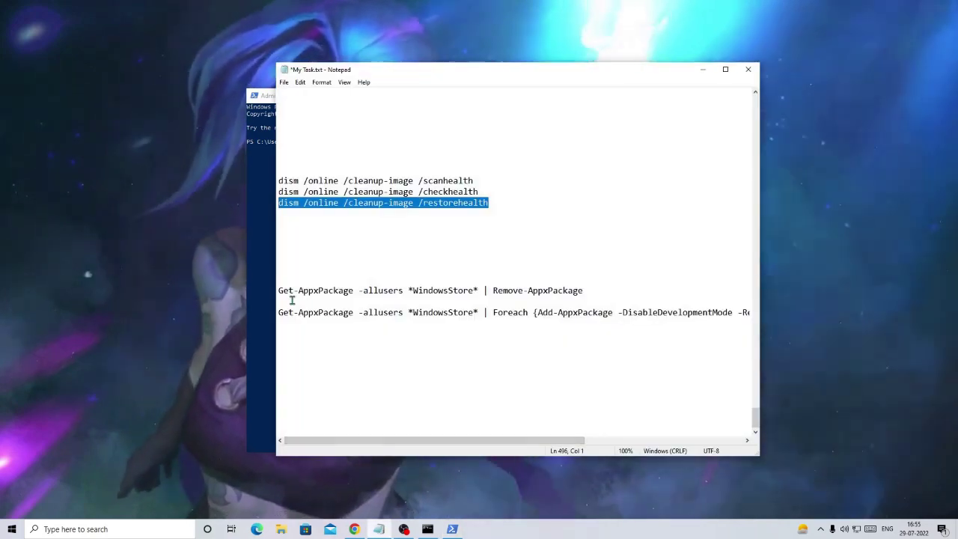
left_click_drag(279, 291, 323, 294)
left_click_drag(472, 294, 565, 291)
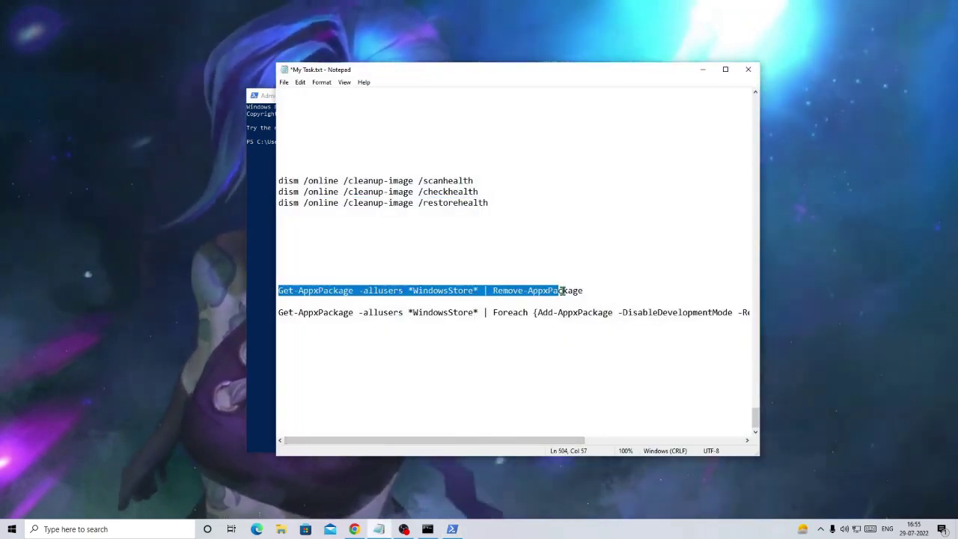
left_click(702, 71)
right_click(442, 151)
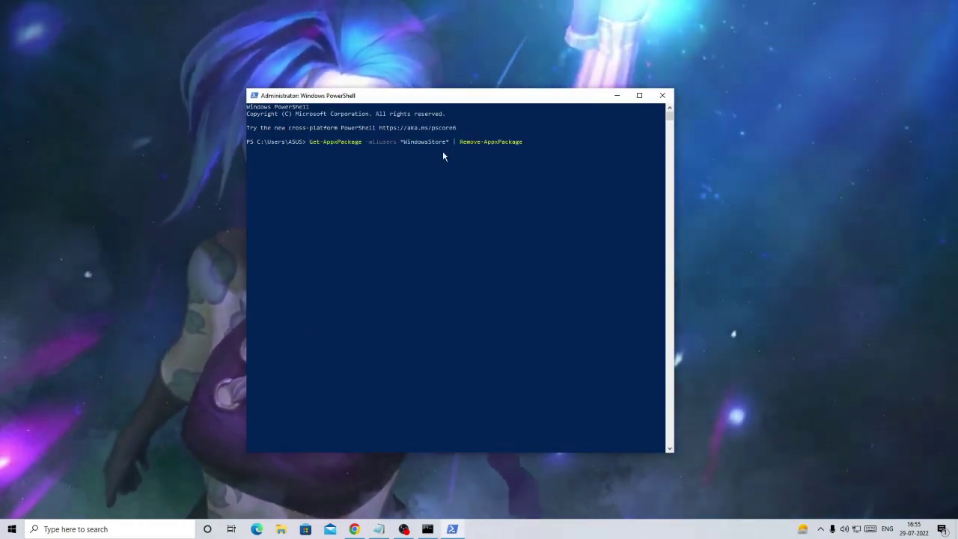
key("Return")
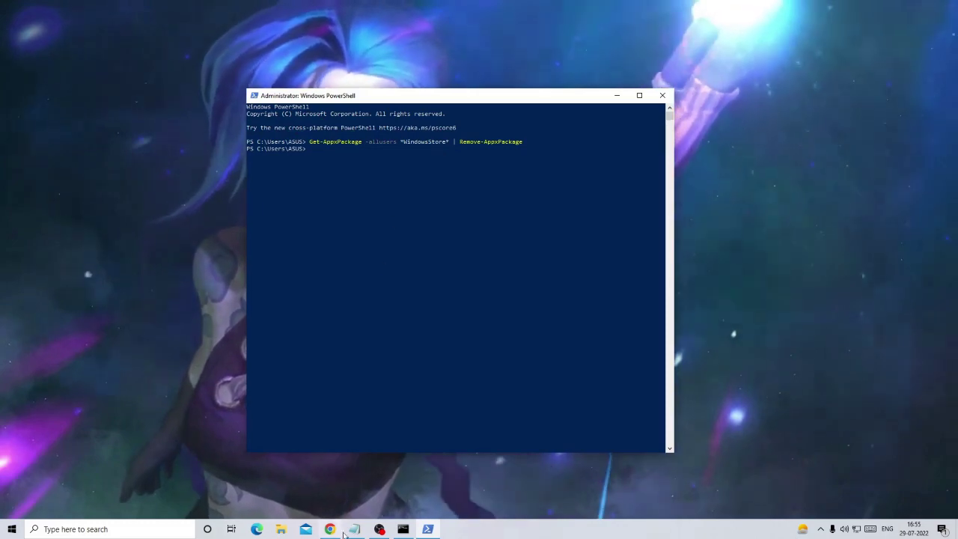
Copy the Foreach Add-AppxPackage command and run it to re-register the Store for all users
left_click(354, 529)
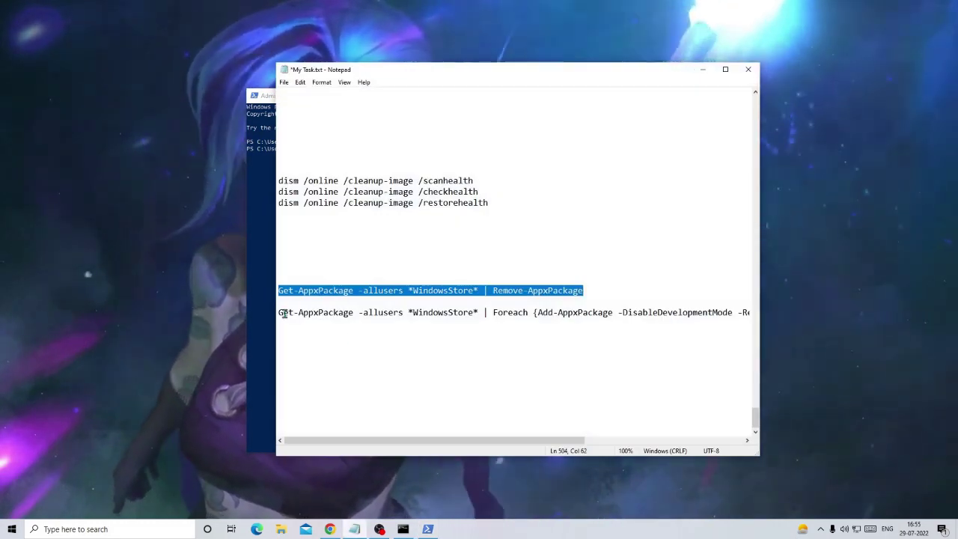
left_click_drag(284, 313, 668, 314)
left_click(559, 358)
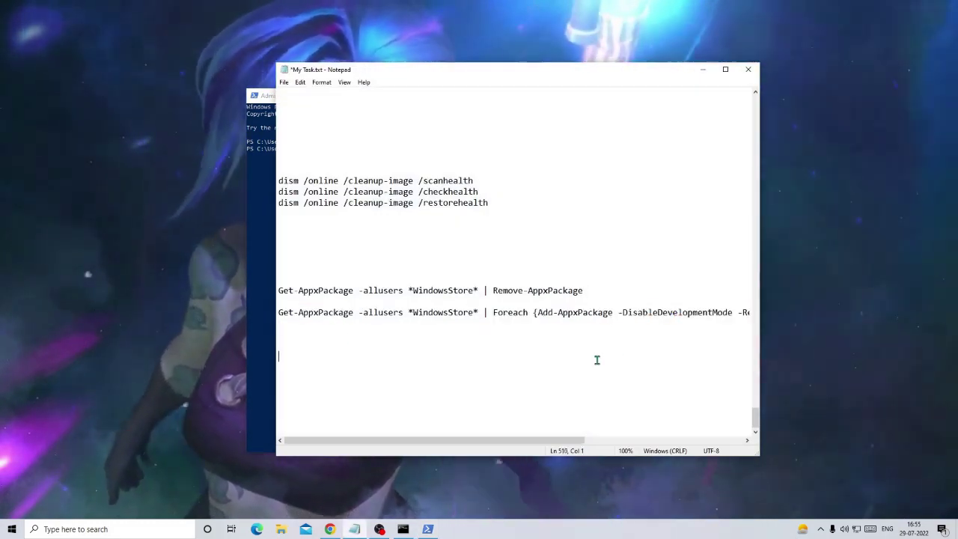
left_click_drag(278, 314, 446, 335)
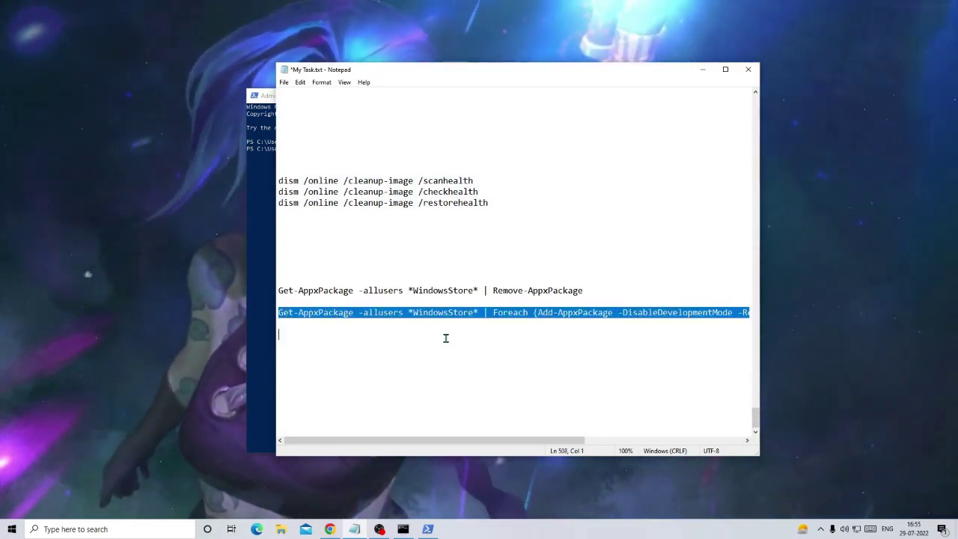
left_click(262, 217)
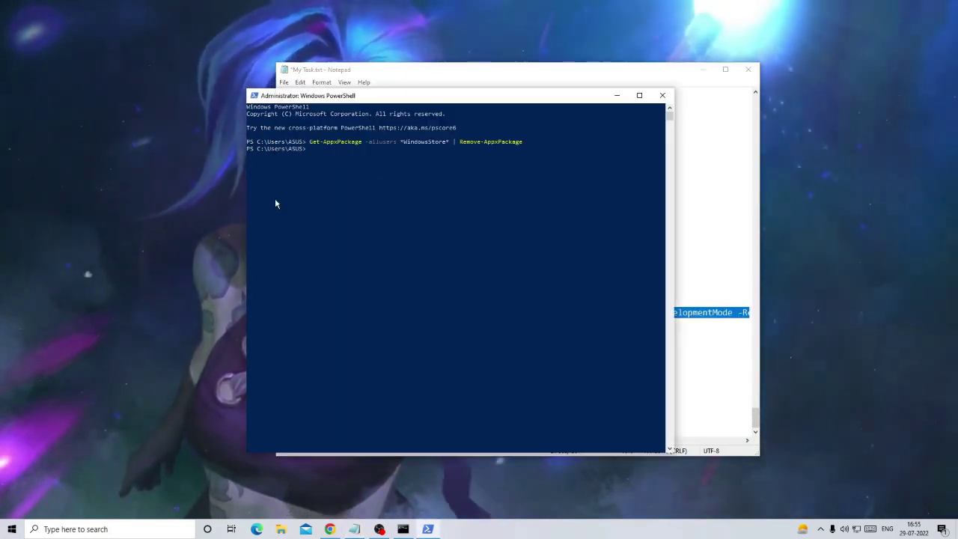
right_click(327, 151)
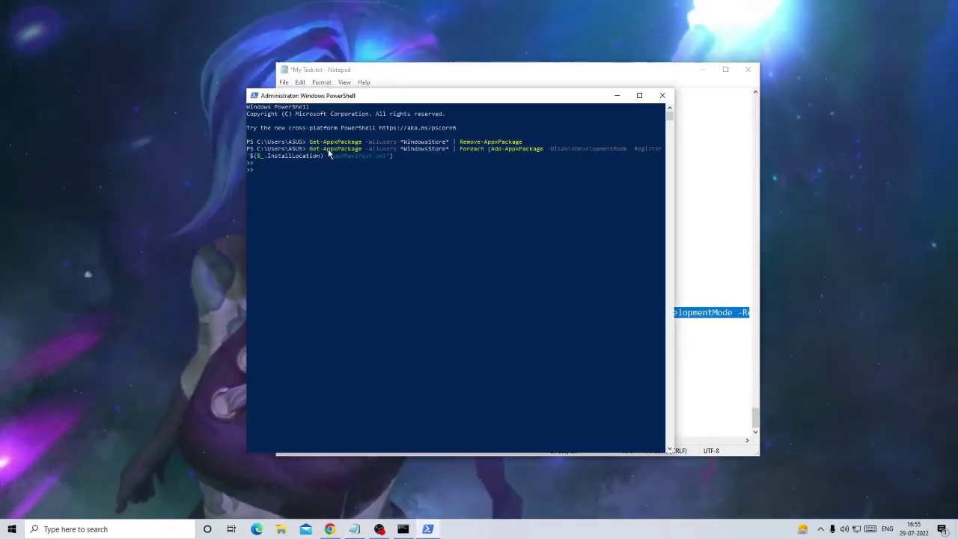
key("Return")
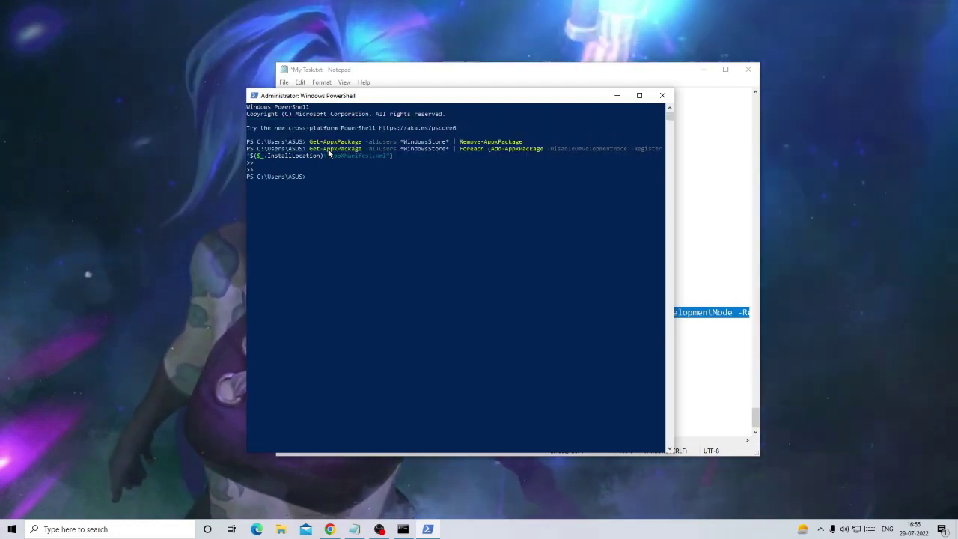